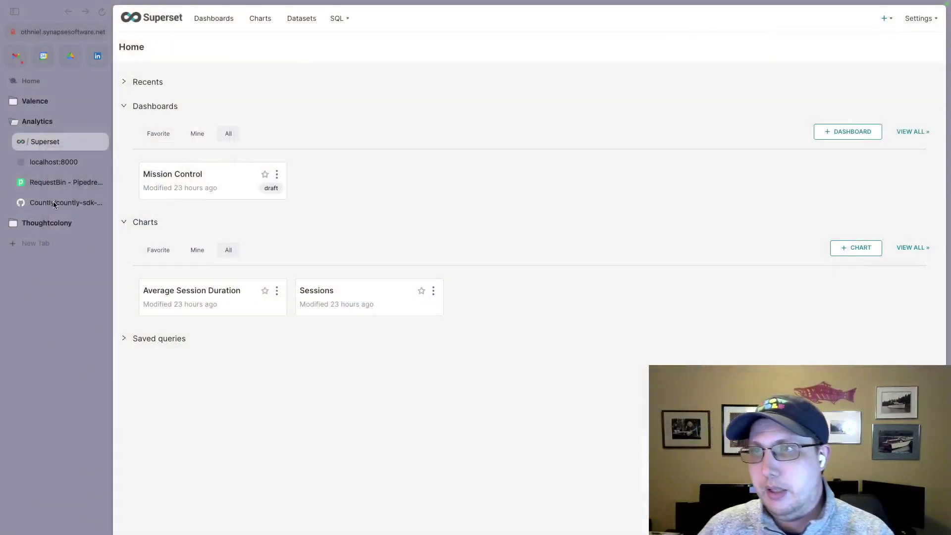
Step: Switch to the countly-sdk-web repository page and scroll through it
{"action": "left_click", "coordinate": [52, 202]}
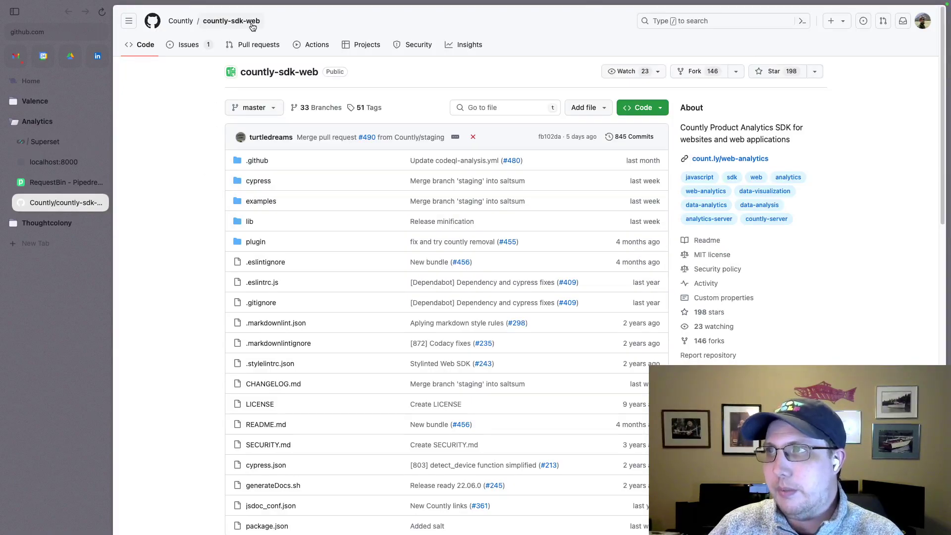
{"action": "scroll", "coordinate": [203, 183], "scroll_direction": "down", "scroll_amount": 10}
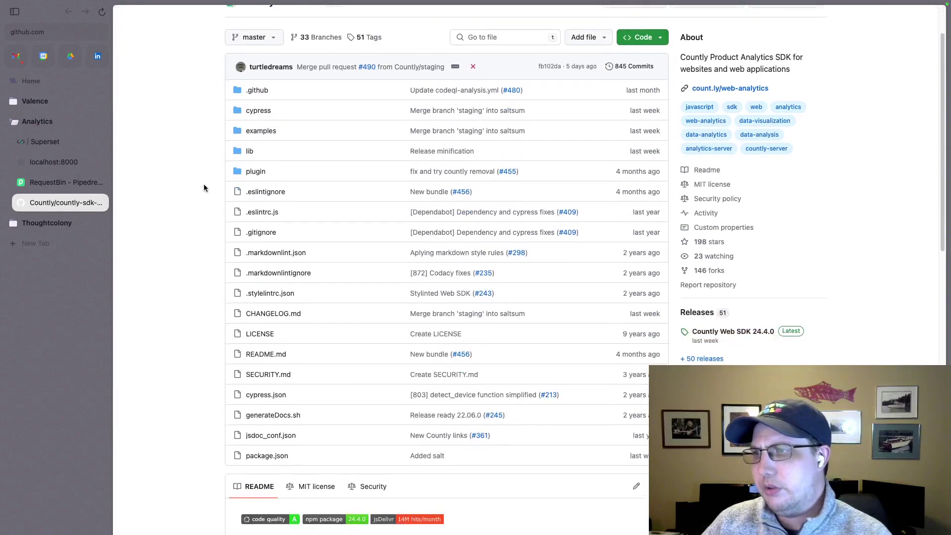
{"action": "scroll", "coordinate": [204, 187], "scroll_direction": "down", "scroll_amount": 1}
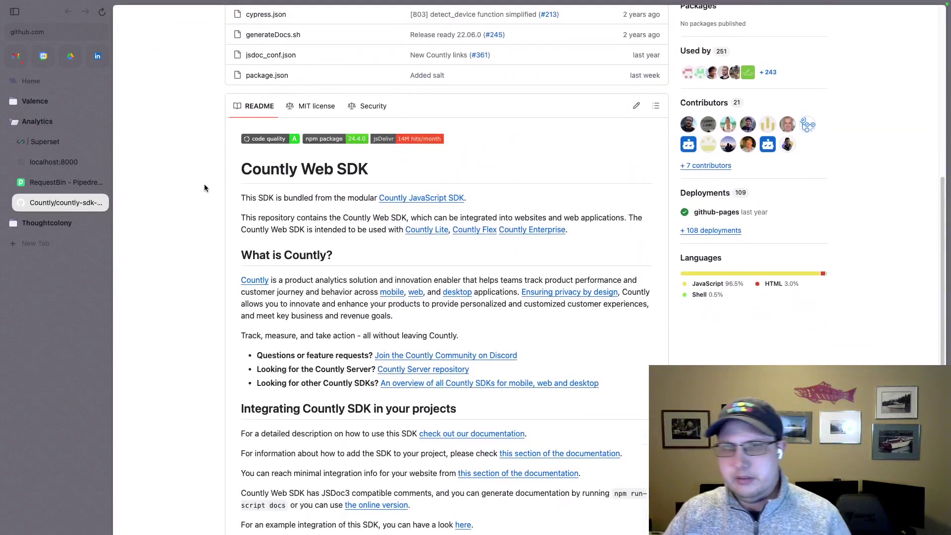
{"action": "scroll", "coordinate": [204, 188], "scroll_direction": "up", "scroll_amount": 10}
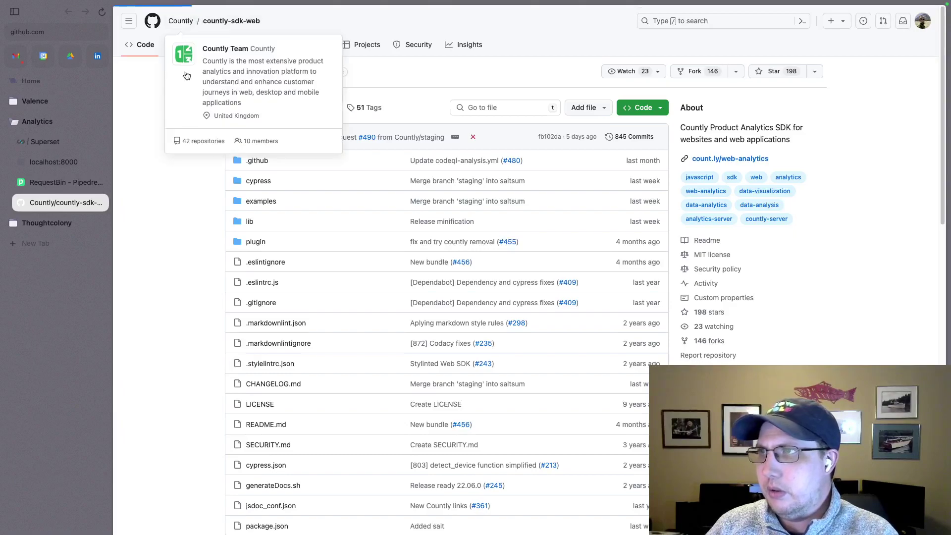
Step: From the Countly organization's repository list, open the countly-sdk-js repository
{"action": "left_click", "coordinate": [187, 23]}
{"action": "scroll", "coordinate": [193, 253], "scroll_direction": "down", "scroll_amount": 5}
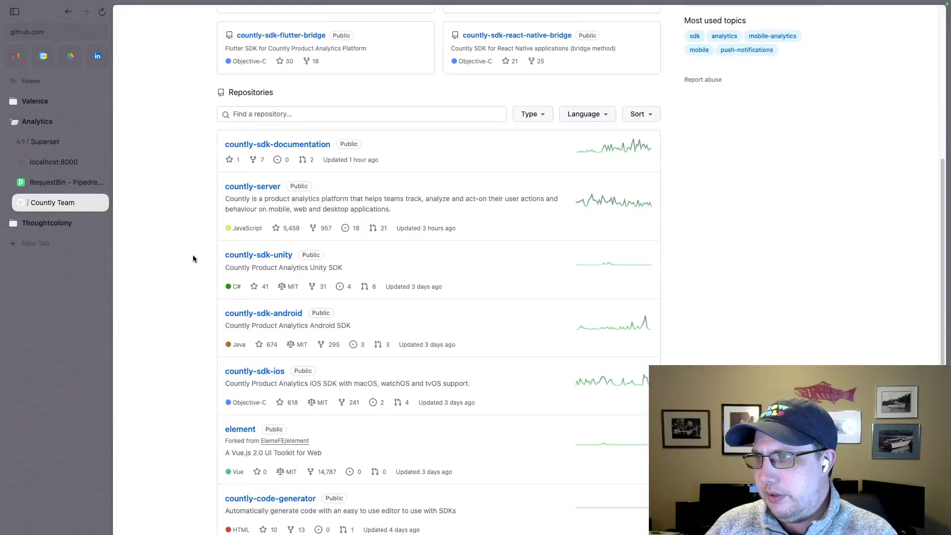
{"action": "scroll", "coordinate": [193, 258], "scroll_direction": "down", "scroll_amount": 4}
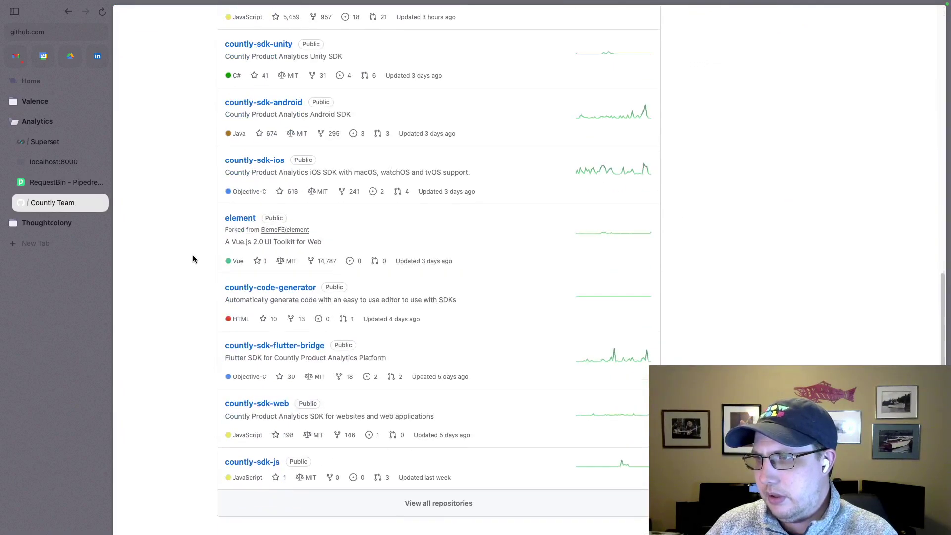
{"action": "left_click", "coordinate": [268, 463]}
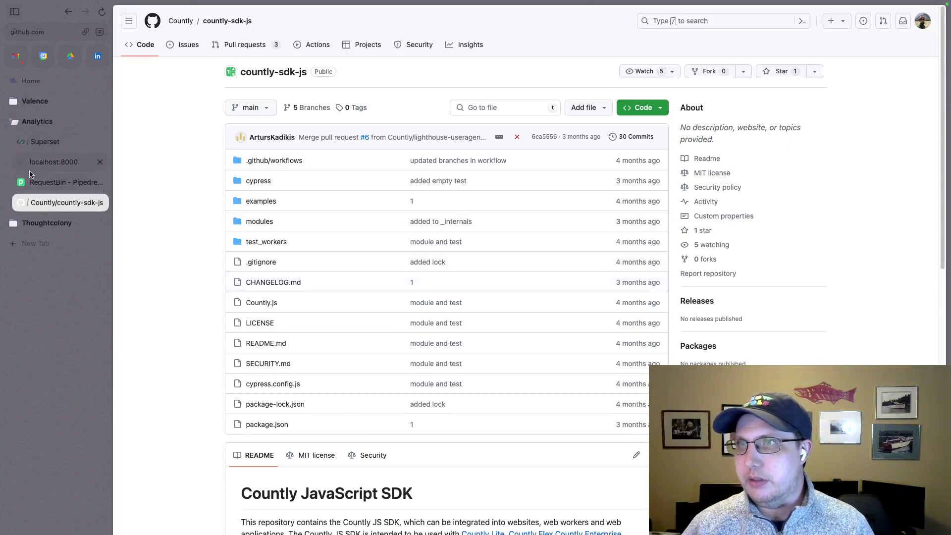
Step: Back in countly-sdk-web, open lib/countly.js and glance at its first lines
{"action": "left_click", "coordinate": [21, 205]}
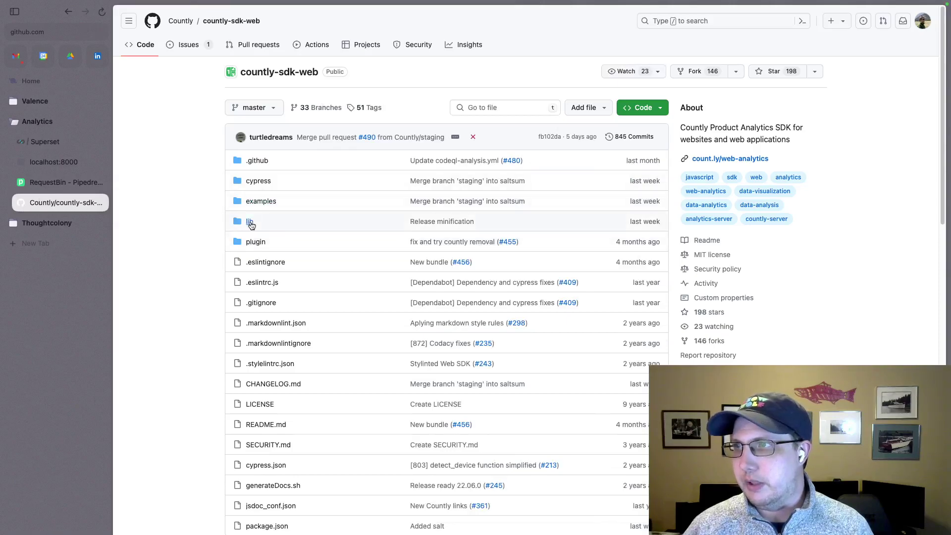
{"action": "left_click", "coordinate": [249, 222]}
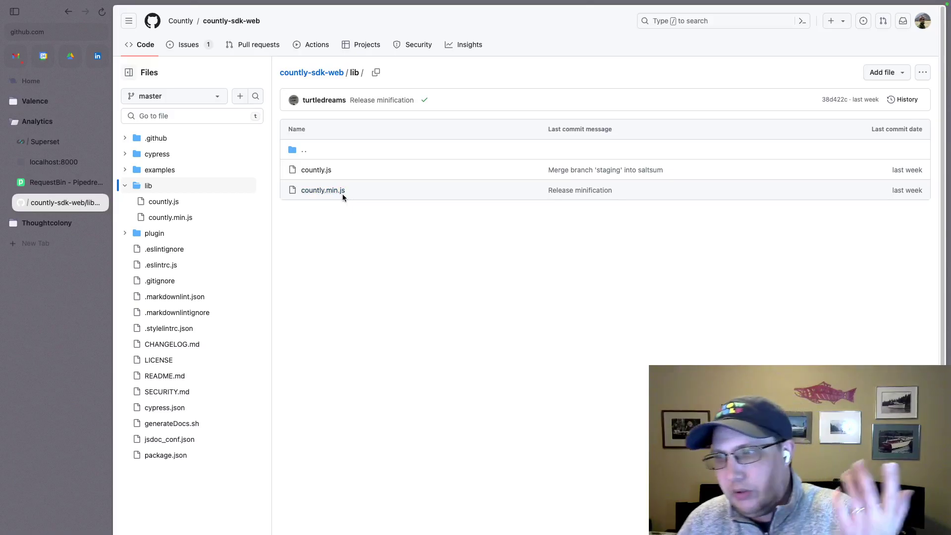
{"action": "left_click", "coordinate": [330, 174]}
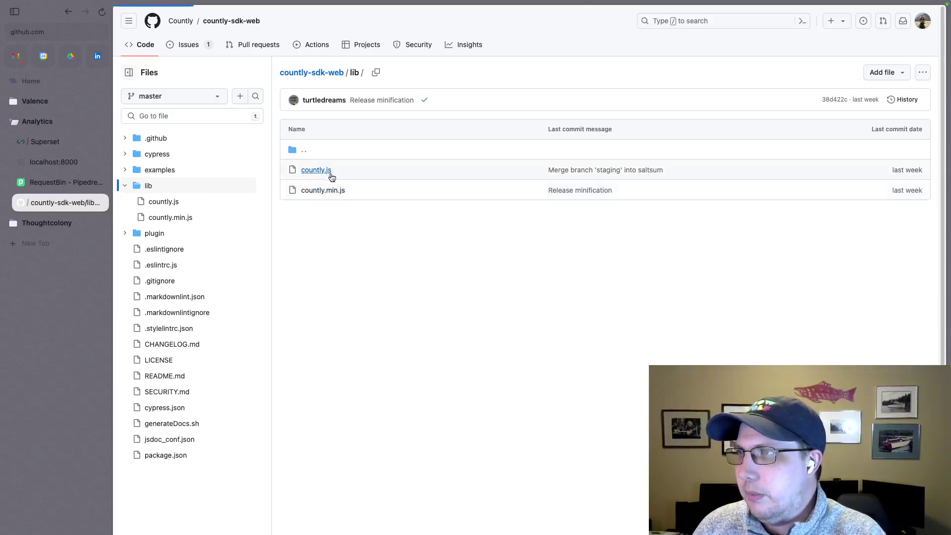
{"action": "scroll", "coordinate": [446, 296], "scroll_direction": "down", "scroll_amount": 10}
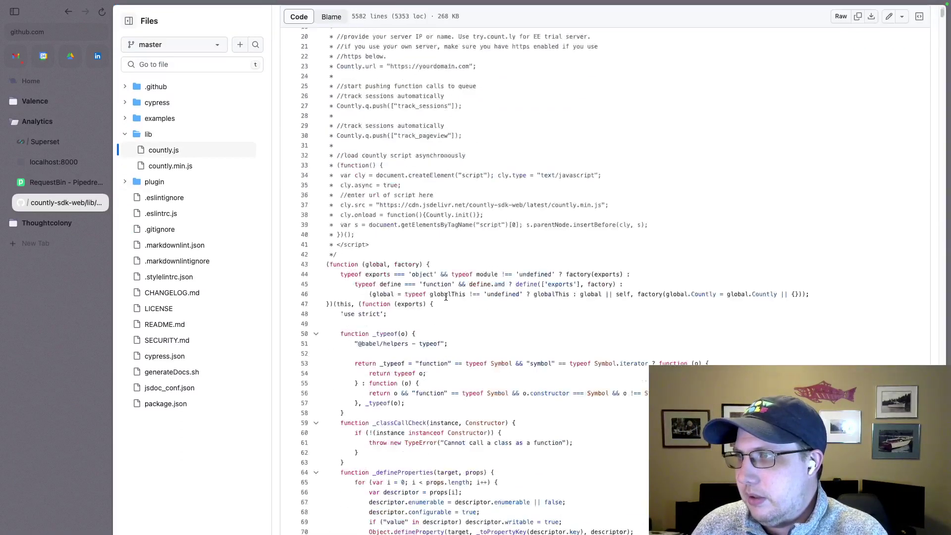
{"action": "scroll", "coordinate": [446, 296], "scroll_direction": "up", "scroll_amount": 10}
{"action": "scroll", "coordinate": [407, 394], "scroll_direction": "down", "scroll_amount": 2}
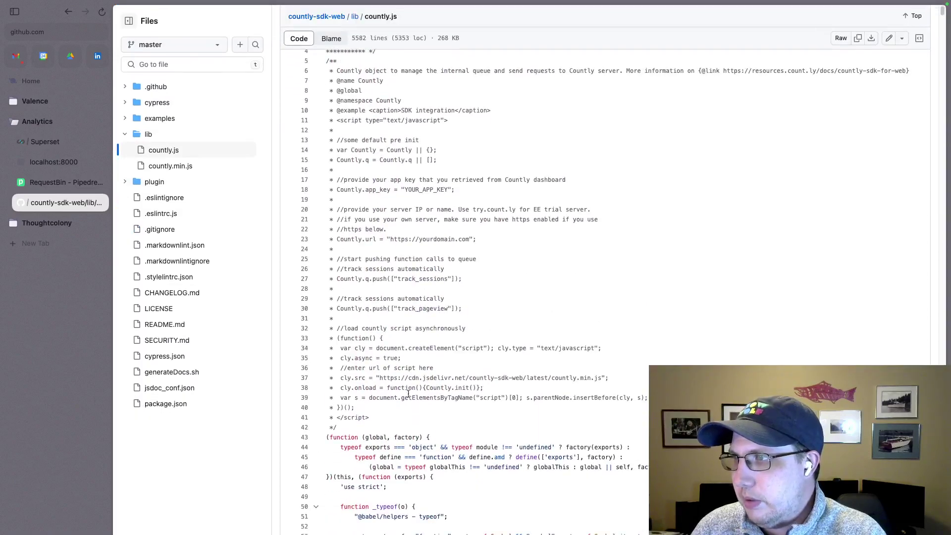
{"action": "left_click_drag", "start_coordinate": [383, 405], "coordinate": [358, 134]}
{"action": "left_click", "coordinate": [448, 253]}
Step: Read through countly.js down to the featureEnums section and back up
{"action": "scroll", "coordinate": [454, 307], "scroll_direction": "down", "scroll_amount": 10}
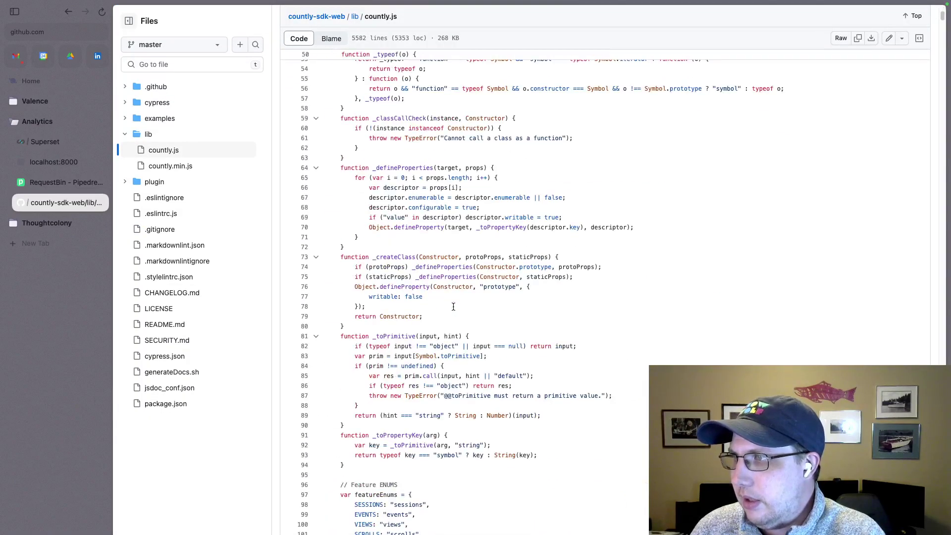
{"action": "scroll", "coordinate": [453, 305], "scroll_direction": "down", "scroll_amount": 10}
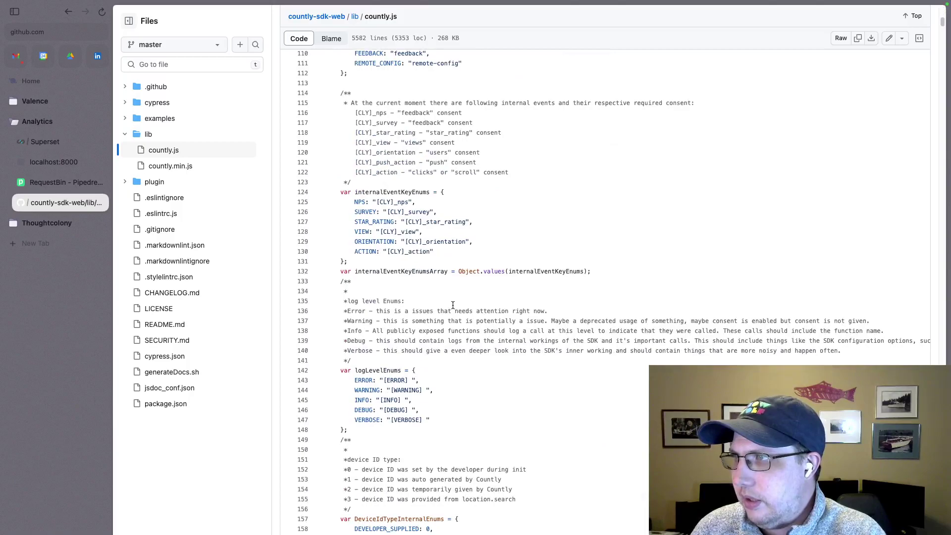
{"action": "scroll", "coordinate": [452, 305], "scroll_direction": "down", "scroll_amount": 7}
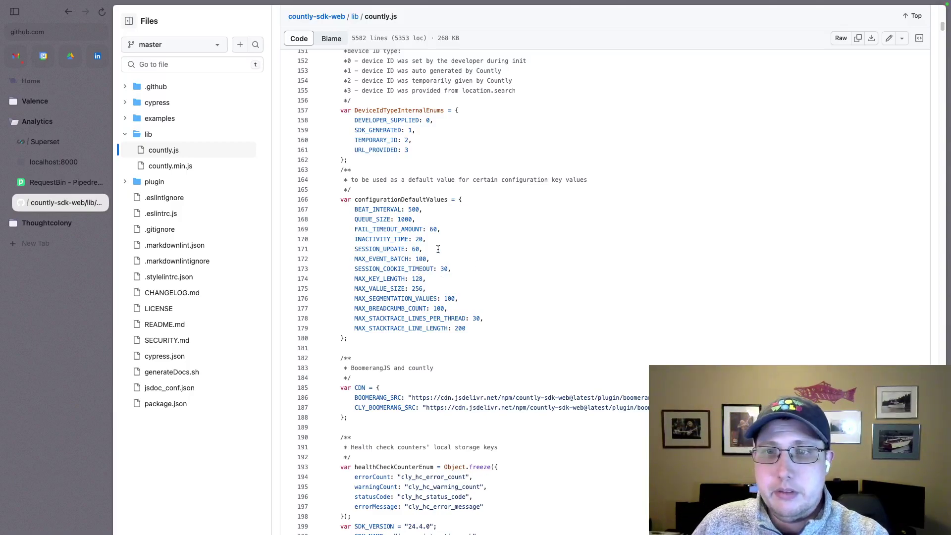
{"action": "scroll", "coordinate": [438, 250], "scroll_direction": "up", "scroll_amount": 20}
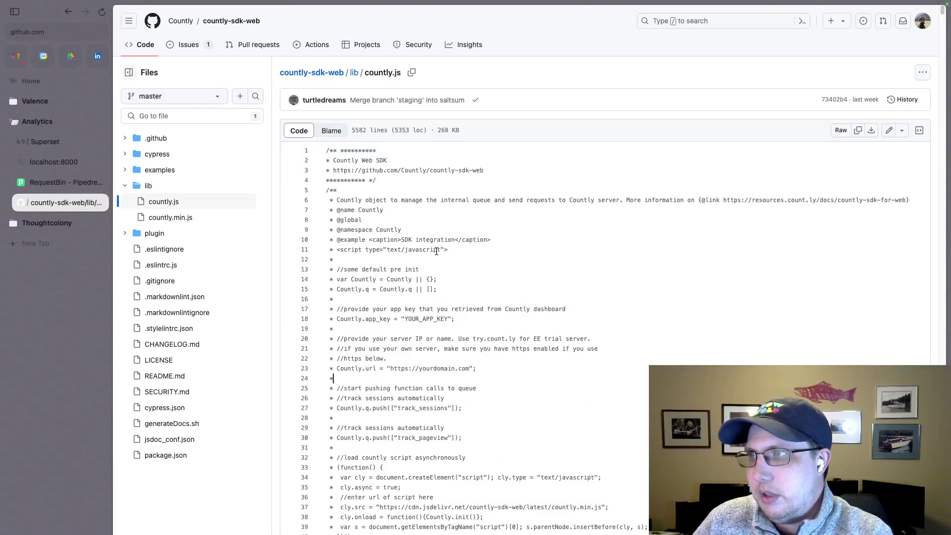
{"action": "scroll", "coordinate": [437, 251], "scroll_direction": "down", "scroll_amount": 3}
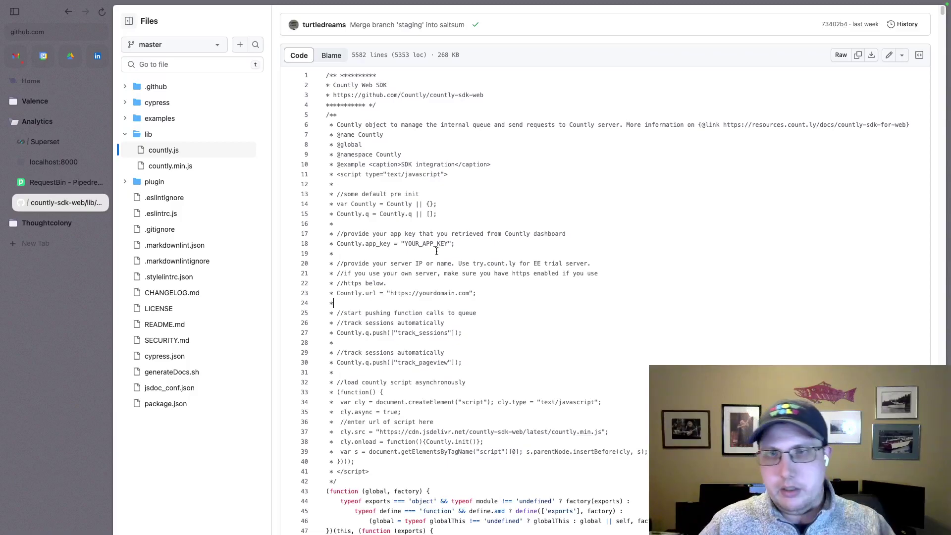
{"action": "scroll", "coordinate": [437, 252], "scroll_direction": "down", "scroll_amount": 2}
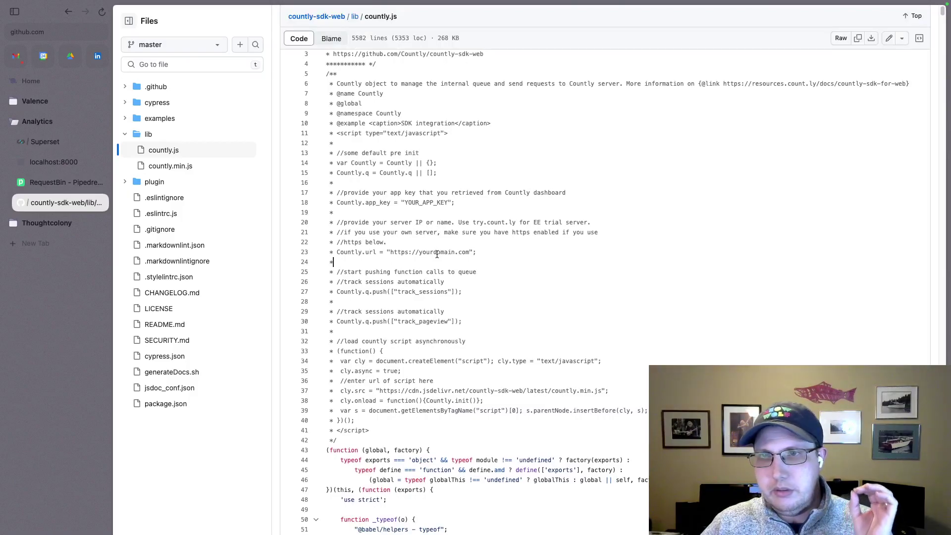
{"action": "scroll", "coordinate": [437, 254], "scroll_direction": "down", "scroll_amount": 10}
{"action": "scroll", "coordinate": [436, 257], "scroll_direction": "up", "scroll_amount": 10}
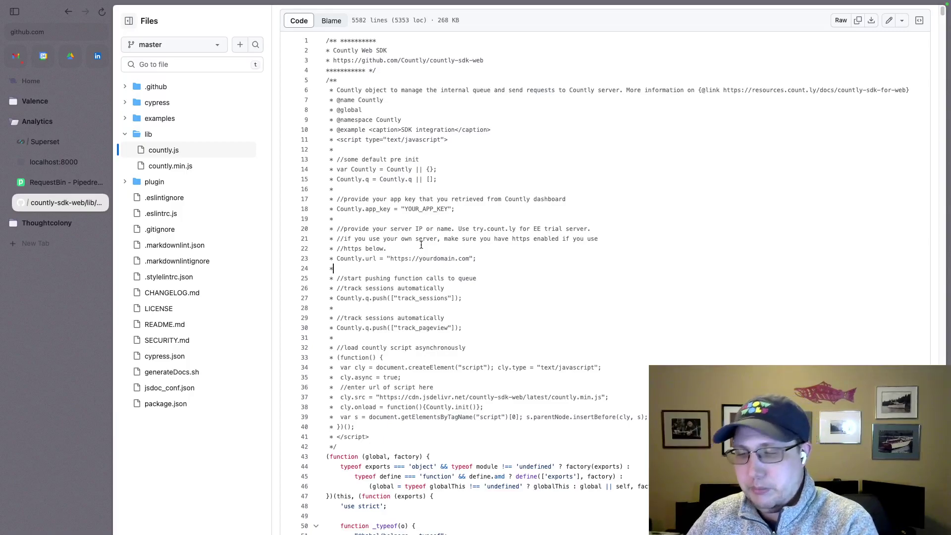
{"action": "scroll", "coordinate": [471, 254], "scroll_direction": "down", "scroll_amount": 10}
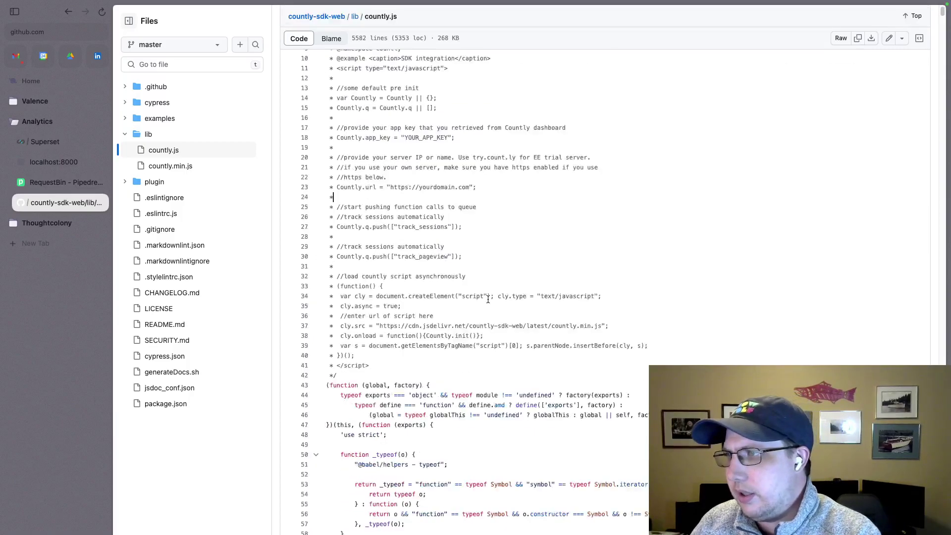
{"action": "scroll", "coordinate": [492, 307], "scroll_direction": "down", "scroll_amount": 5}
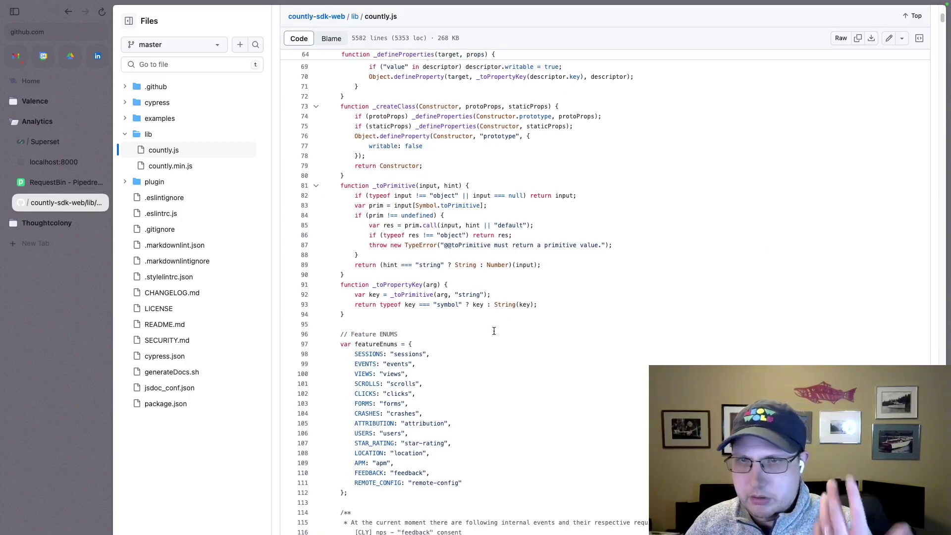
{"action": "scroll", "coordinate": [494, 331], "scroll_direction": "down", "scroll_amount": 2}
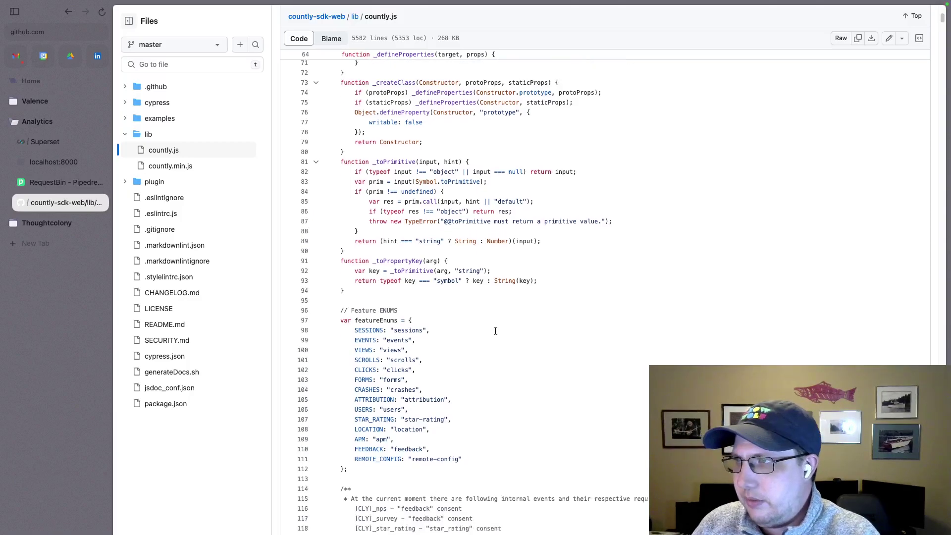
{"action": "scroll", "coordinate": [445, 274], "scroll_direction": "up", "scroll_amount": 10}
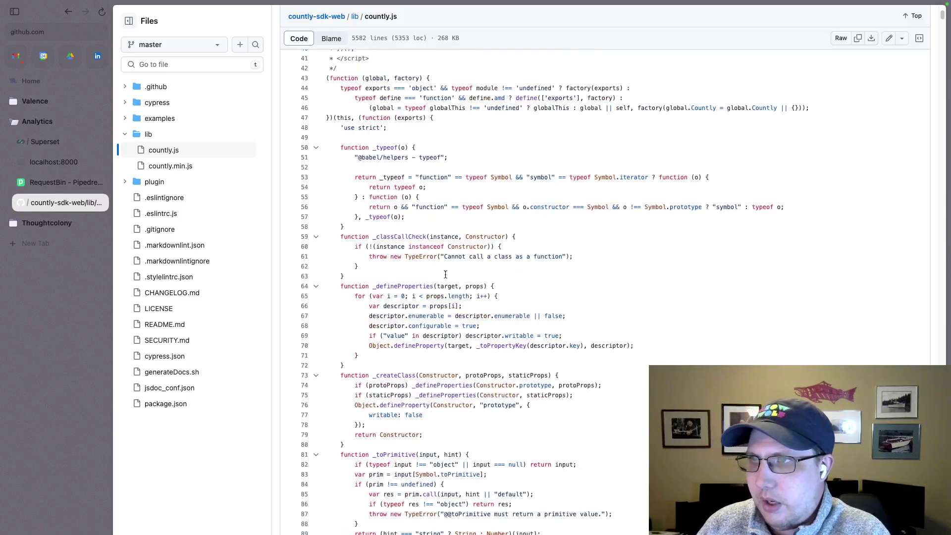
Step: Switch to the Superset Home page listing Mission Control, Average Session Duration and Sessions
{"action": "left_click", "coordinate": [55, 143]}
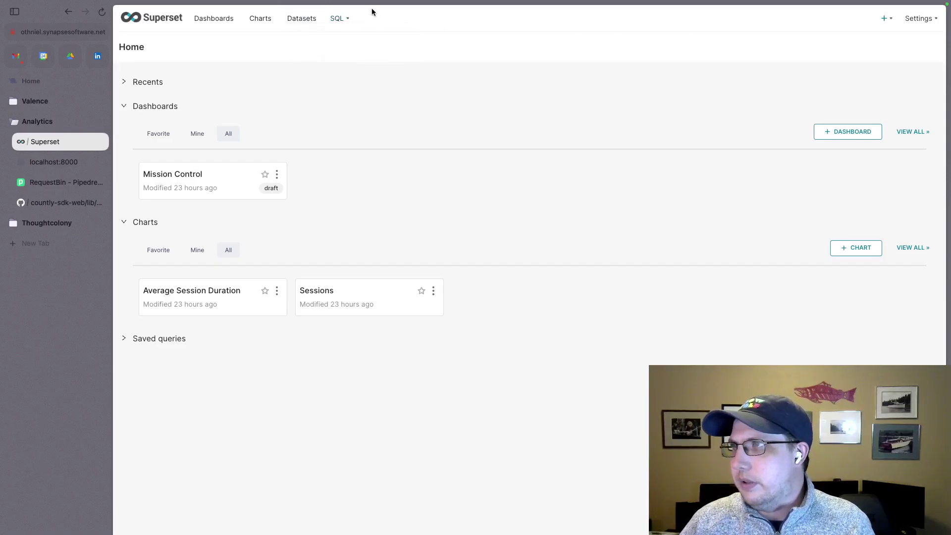
{"action": "mouse_move", "coordinate": [914, 20]}
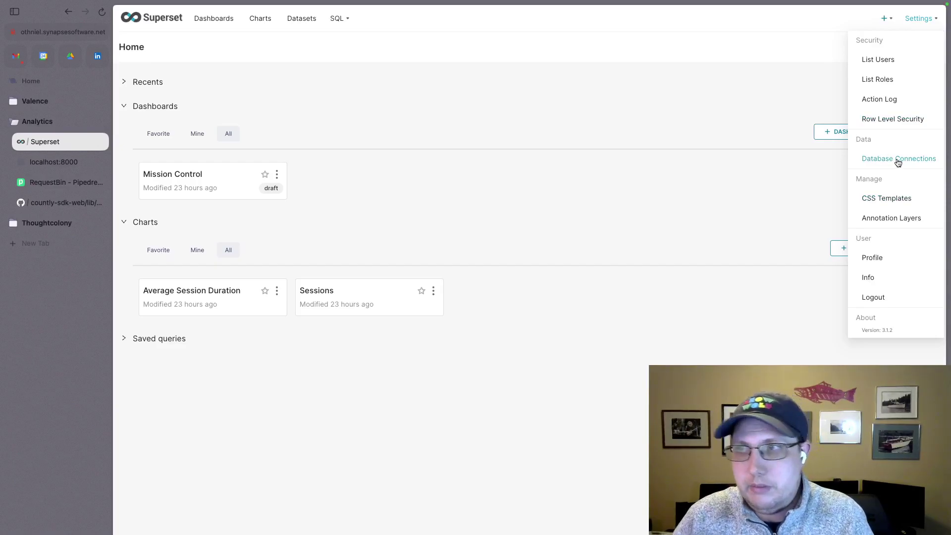
Step: Open a new SQL Lab query on mysql Analytics, schema analytics, previewing the Sessions table
{"action": "left_click", "coordinate": [308, 19]}
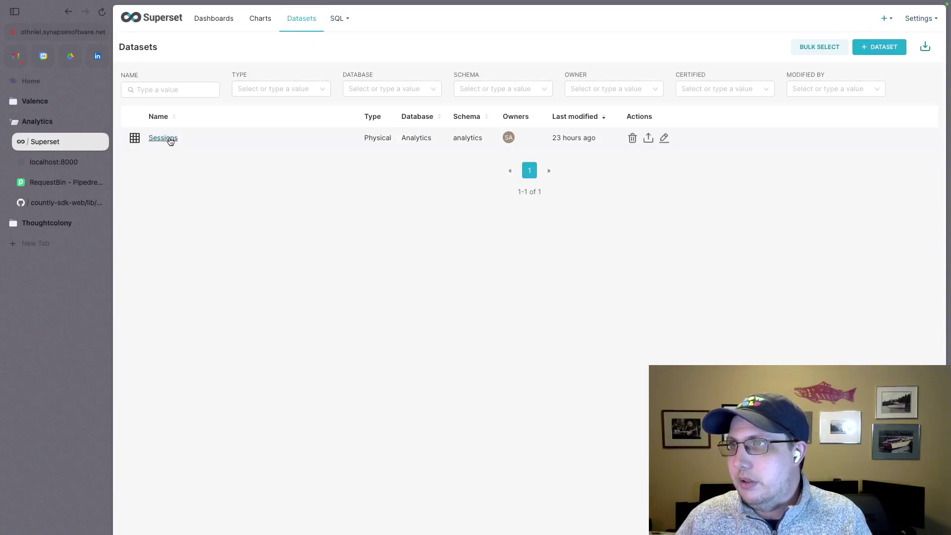
{"action": "mouse_move", "coordinate": [338, 20]}
{"action": "left_click", "coordinate": [345, 42]}
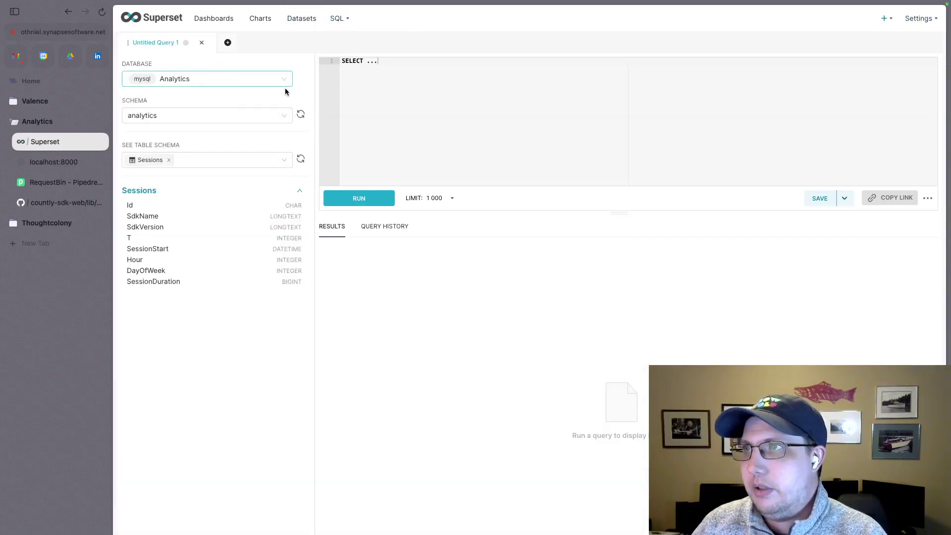
{"action": "left_click", "coordinate": [257, 80]}
{"action": "left_click", "coordinate": [239, 100]}
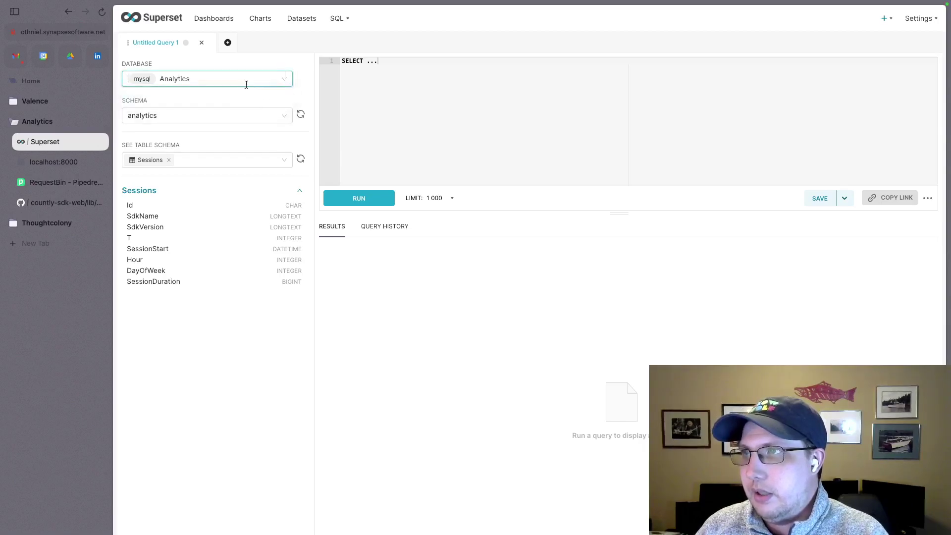
{"action": "left_click", "coordinate": [217, 115]}
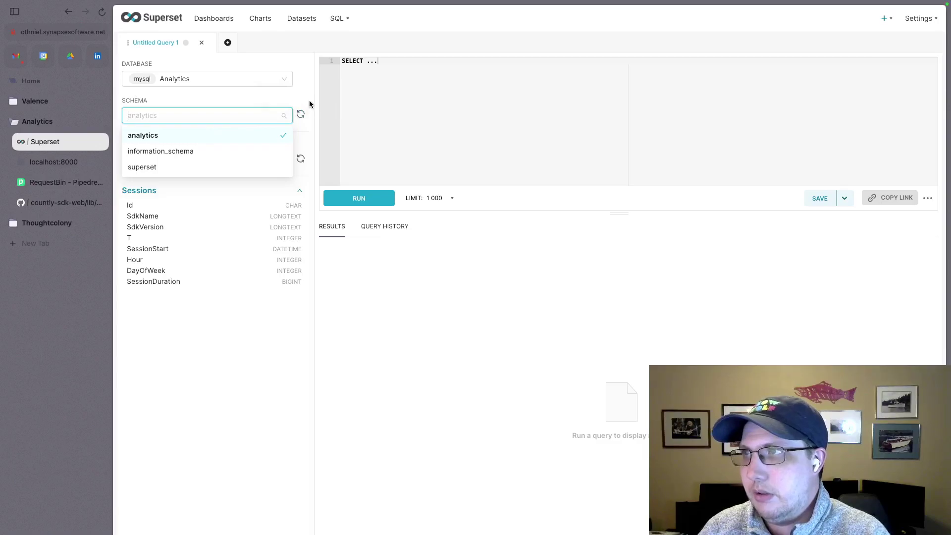
{"action": "left_click", "coordinate": [276, 101]}
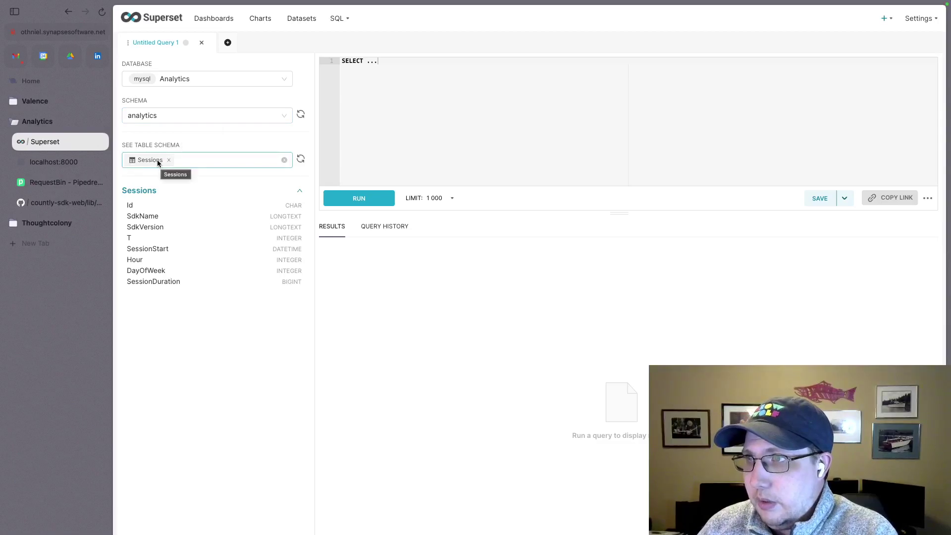
{"action": "left_click", "coordinate": [240, 160]}
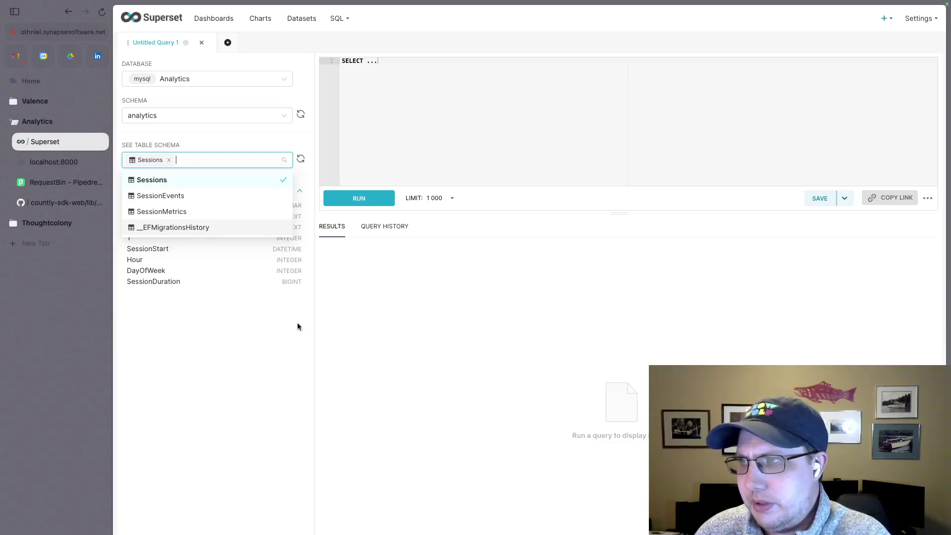
{"action": "left_click", "coordinate": [298, 361]}
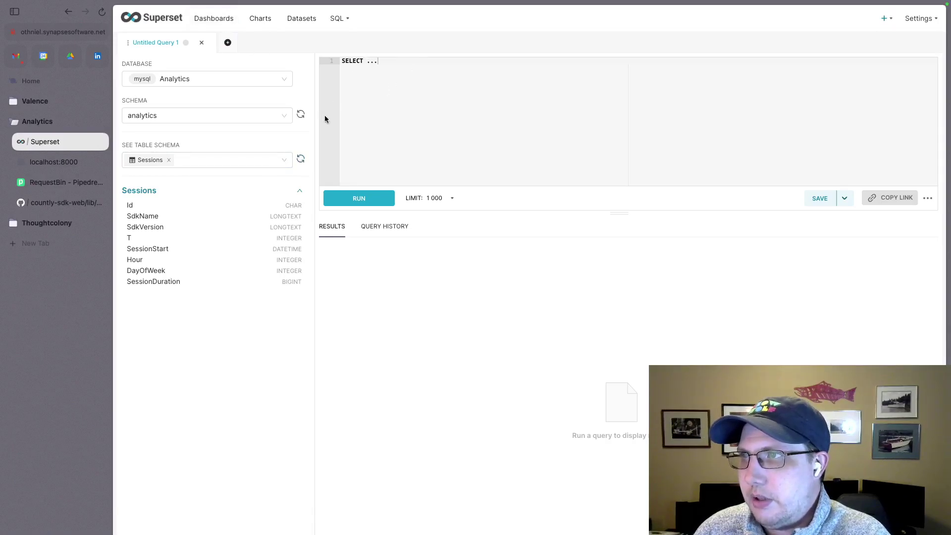
Step: Write and run SELECT * from Sessions, returning 225 rows
{"action": "left_click_drag", "start_coordinate": [385, 63], "coordinate": [370, 61]}
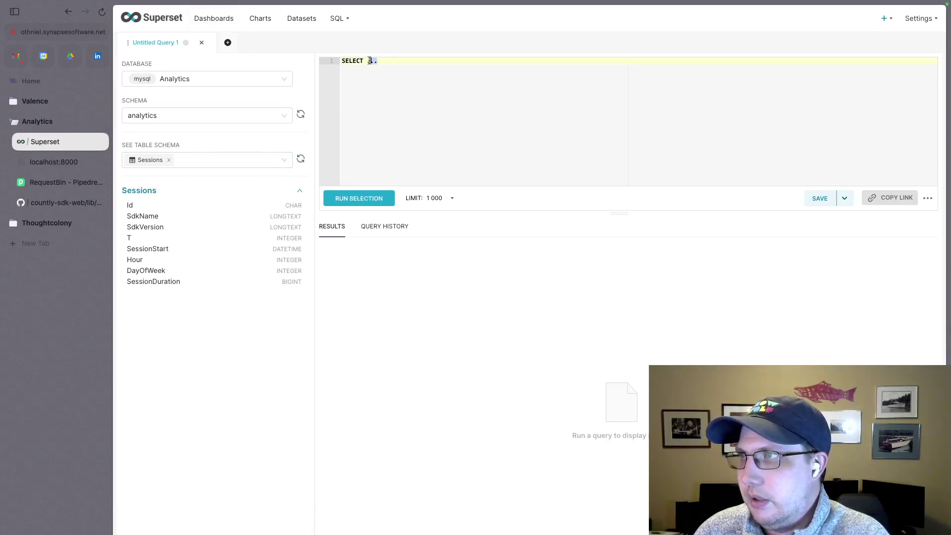
{"action": "left_click", "coordinate": [388, 63]}
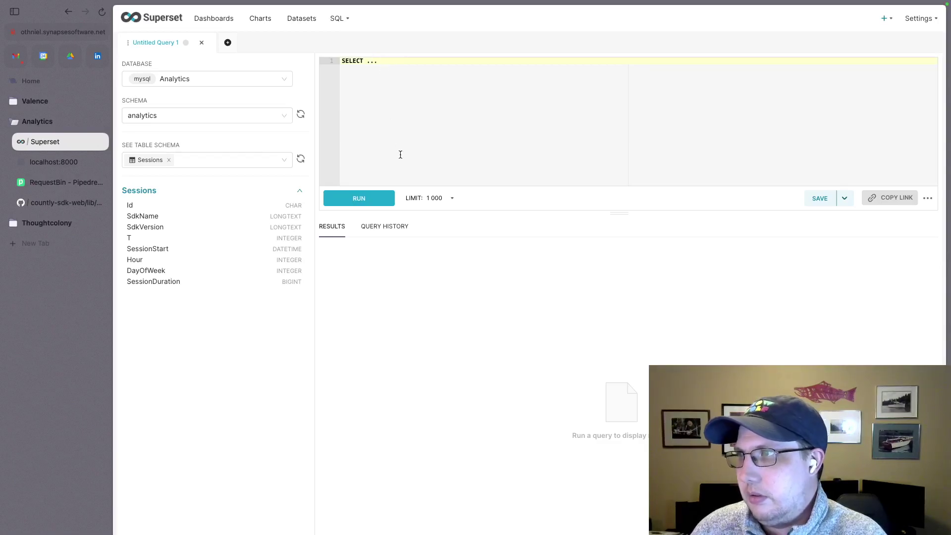
{"action": "type", "text": "fro"}
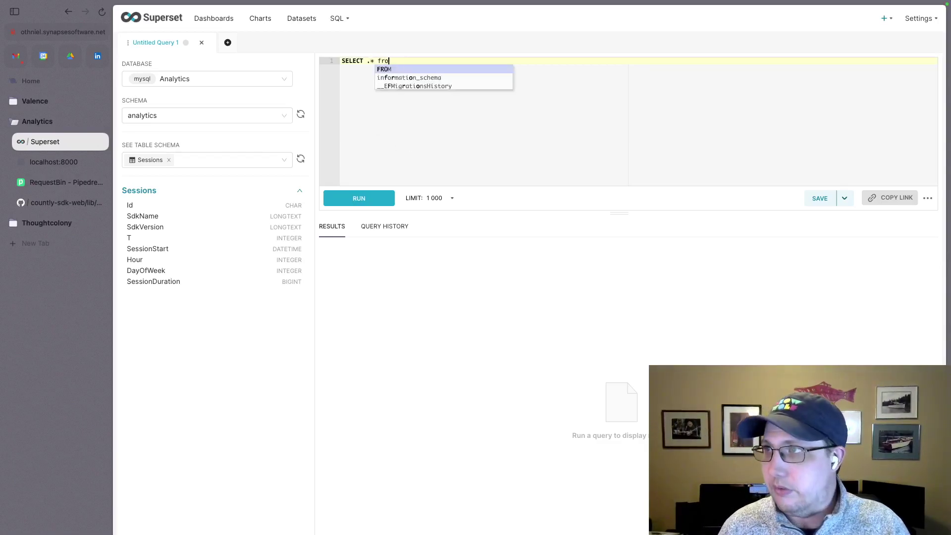
{"action": "left_click", "coordinate": [370, 60]}
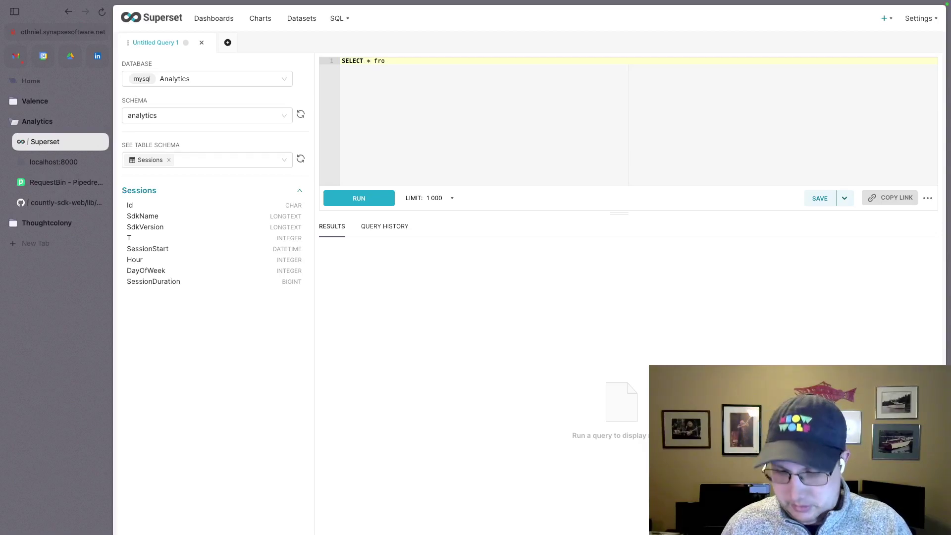
{"action": "type", "text": "m Sessions"}
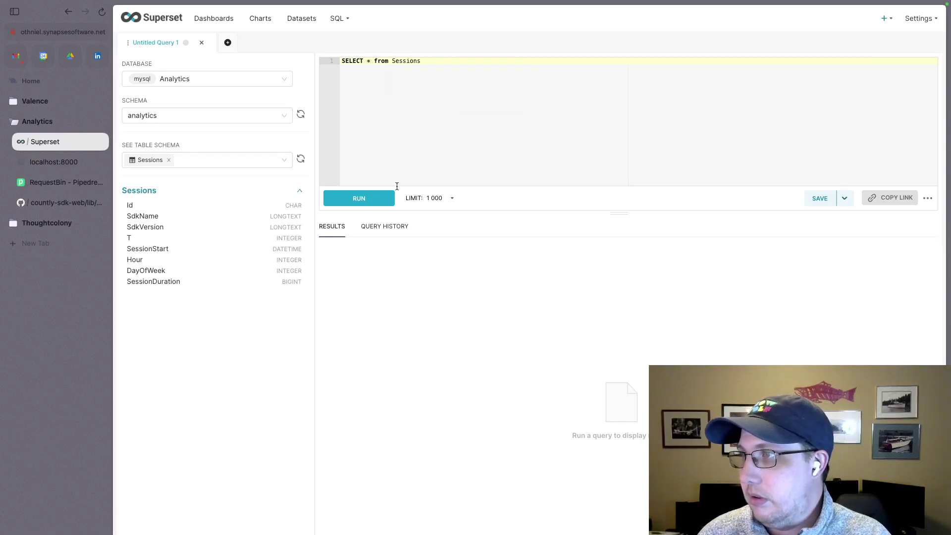
{"action": "left_click", "coordinate": [384, 199]}
{"action": "scroll", "coordinate": [473, 327], "scroll_direction": "down", "scroll_amount": 20}
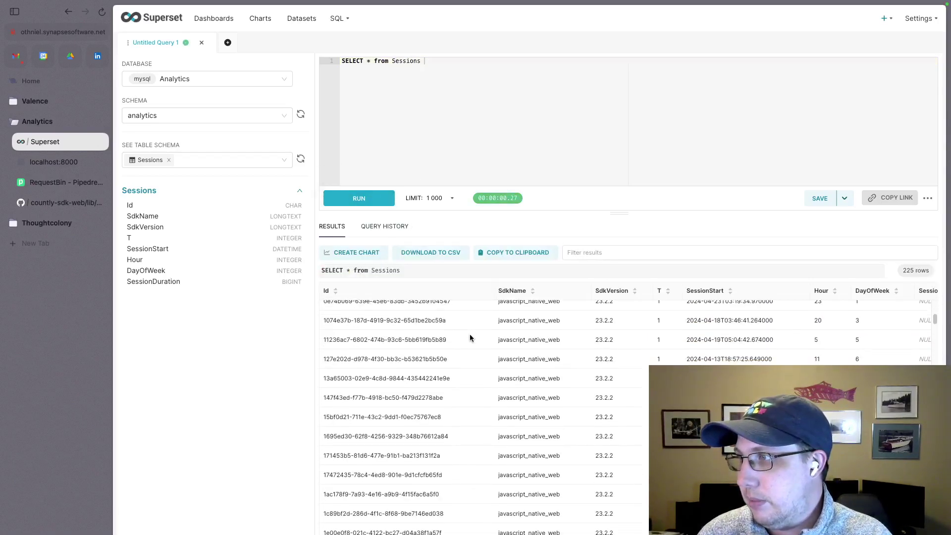
{"action": "scroll", "coordinate": [469, 337], "scroll_direction": "up", "scroll_amount": 20}
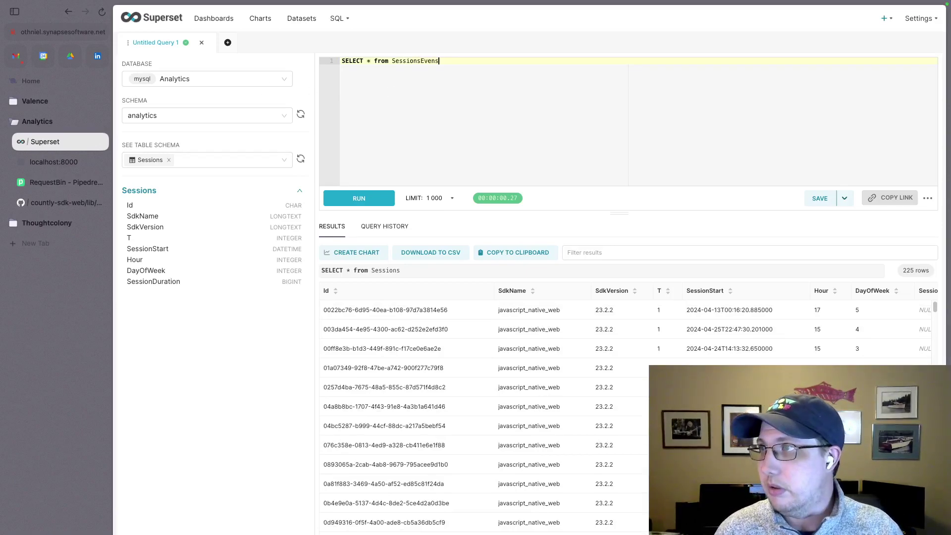
{"action": "left_click", "coordinate": [357, 198]}
{"action": "left_click", "coordinate": [243, 159]}
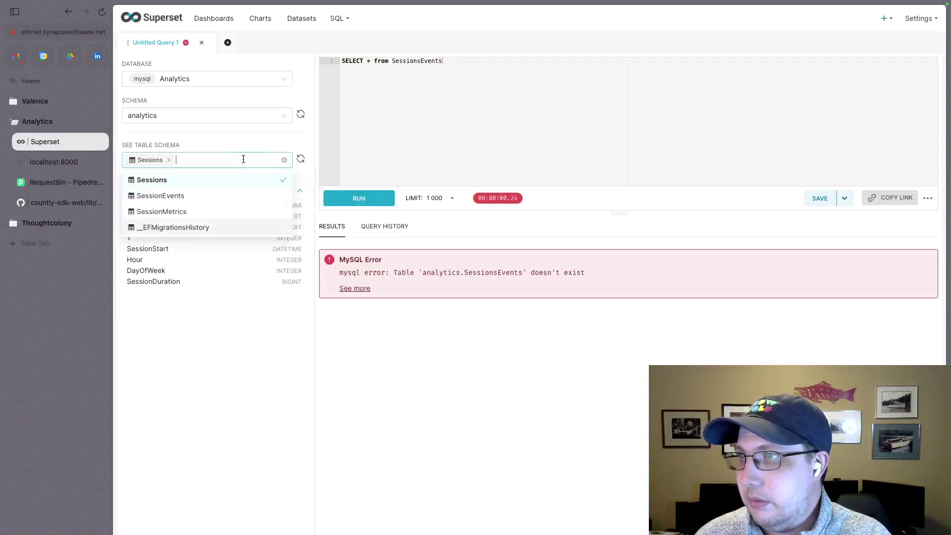
{"action": "left_click", "coordinate": [421, 62]}
{"action": "key", "text": "BackSpace"}
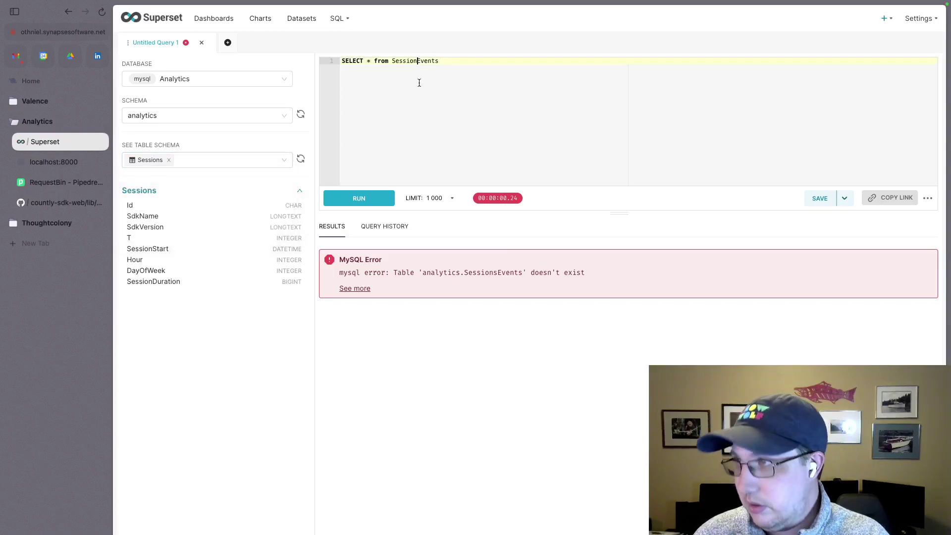
{"action": "left_click", "coordinate": [377, 200]}
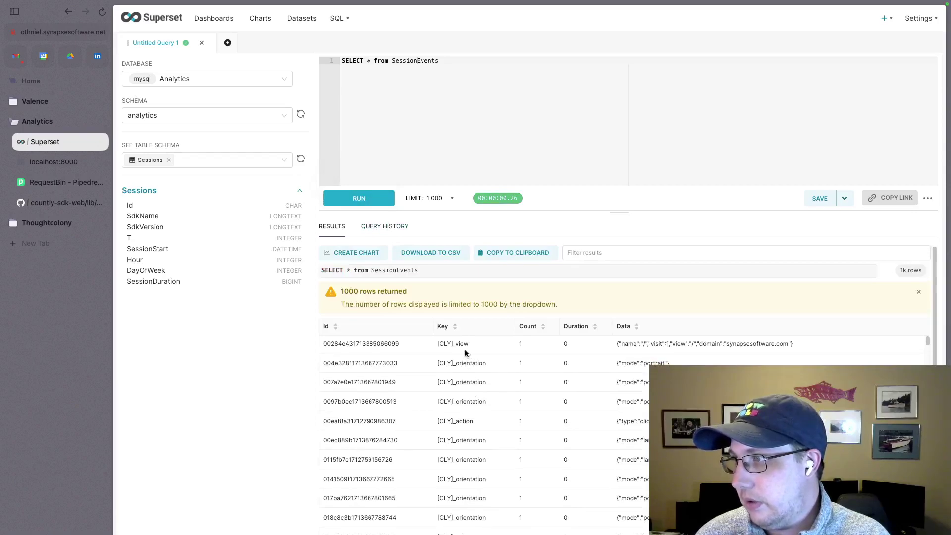
{"action": "scroll", "coordinate": [469, 353], "scroll_direction": "down", "scroll_amount": 1}
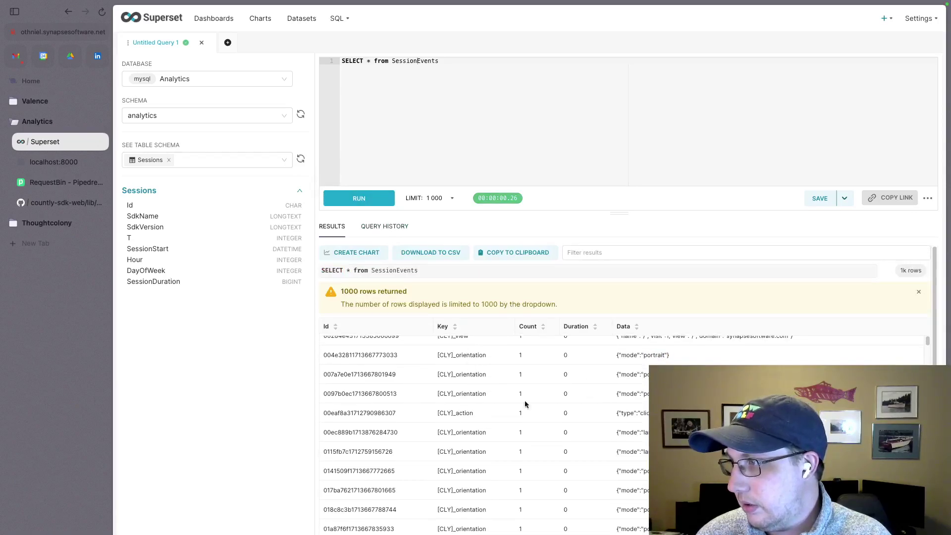
{"action": "scroll", "coordinate": [526, 404], "scroll_direction": "down", "scroll_amount": 1}
{"action": "scroll", "coordinate": [471, 439], "scroll_direction": "down", "scroll_amount": 10}
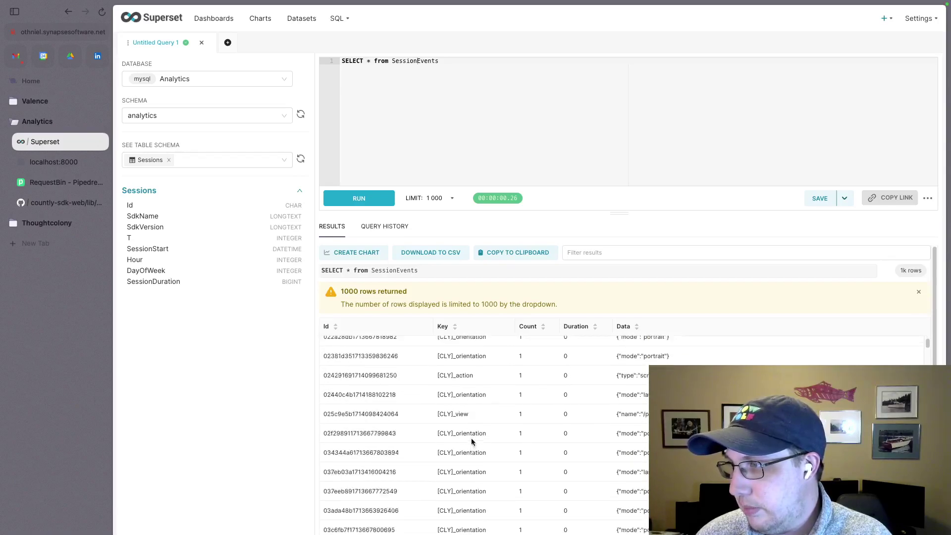
{"action": "scroll", "coordinate": [471, 439], "scroll_direction": "down", "scroll_amount": 2}
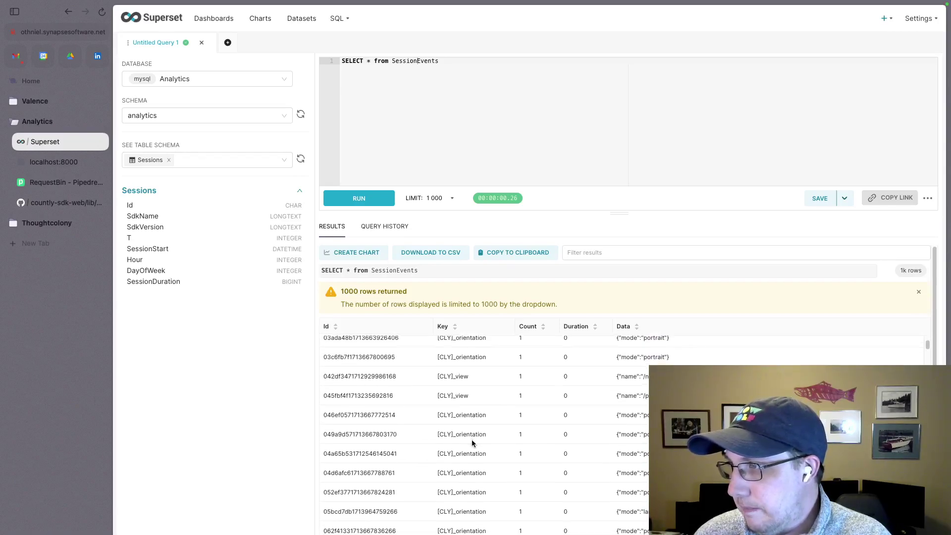
{"action": "scroll", "coordinate": [464, 400], "scroll_direction": "down", "scroll_amount": 10}
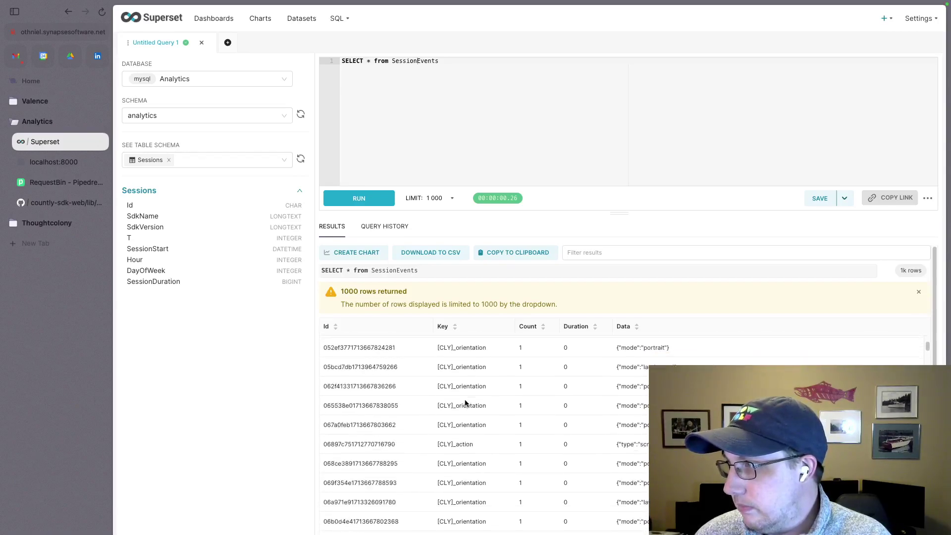
{"action": "scroll", "coordinate": [465, 402], "scroll_direction": "down", "scroll_amount": 3}
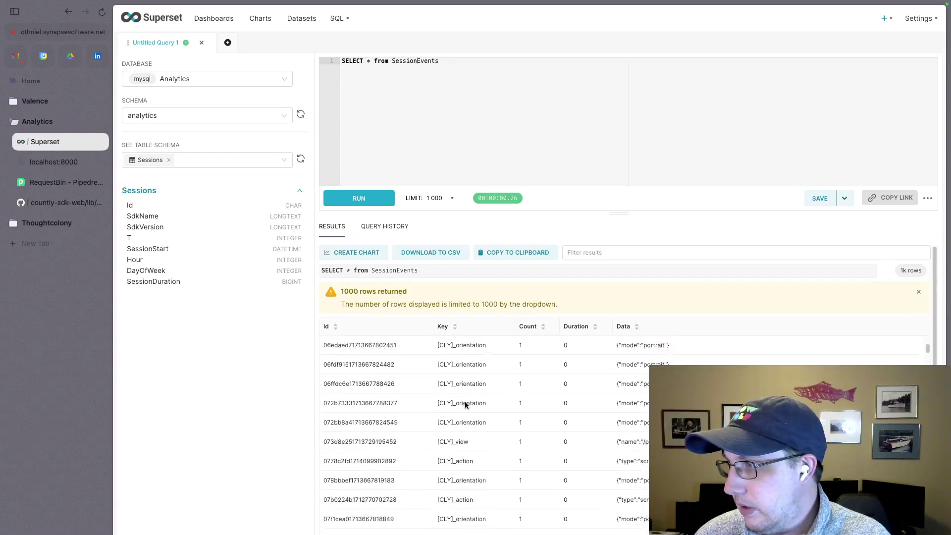
{"action": "scroll", "coordinate": [466, 400], "scroll_direction": "up", "scroll_amount": 10}
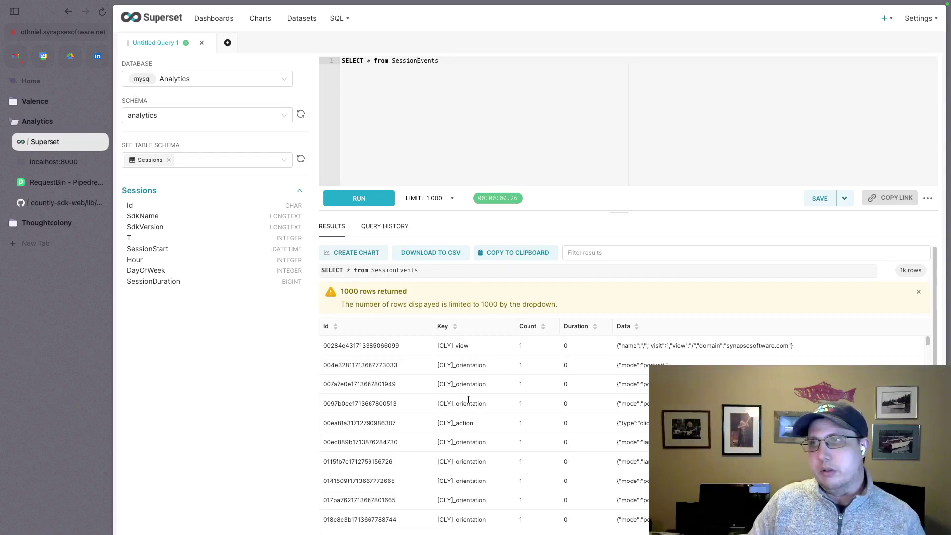
Step: View the Mission Control dashboard's two big-number charts, then the saved Charts list
{"action": "left_click", "coordinate": [215, 23]}
{"action": "left_click", "coordinate": [200, 139]}
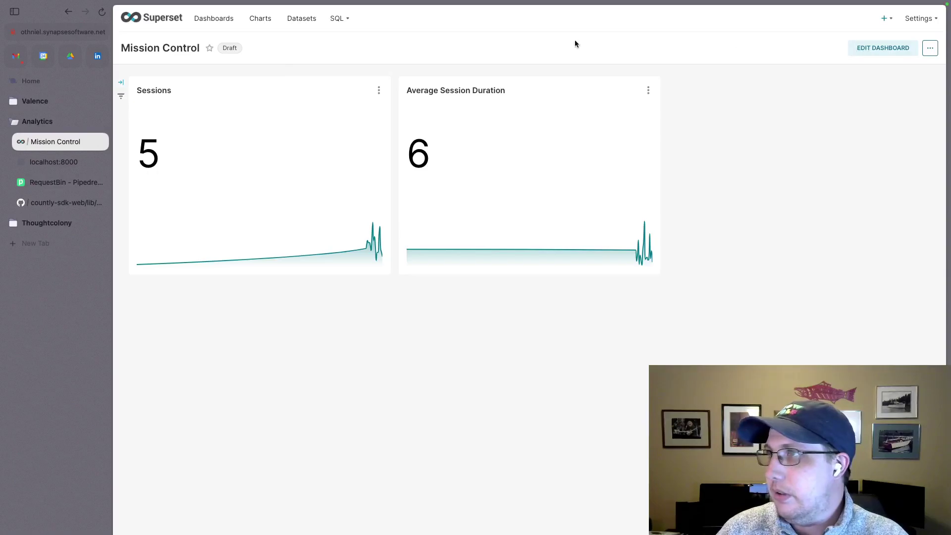
{"action": "left_click", "coordinate": [264, 19]}
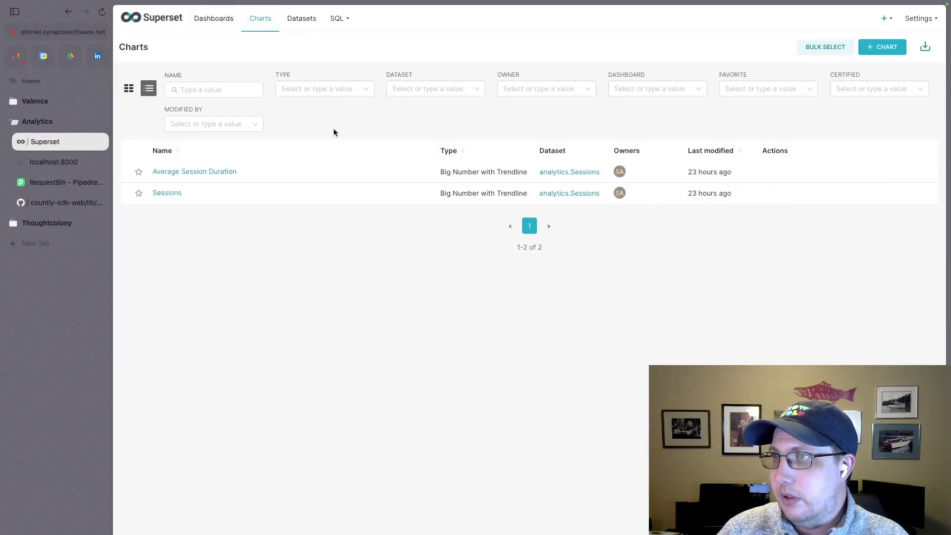
{"action": "left_click", "coordinate": [169, 193]}
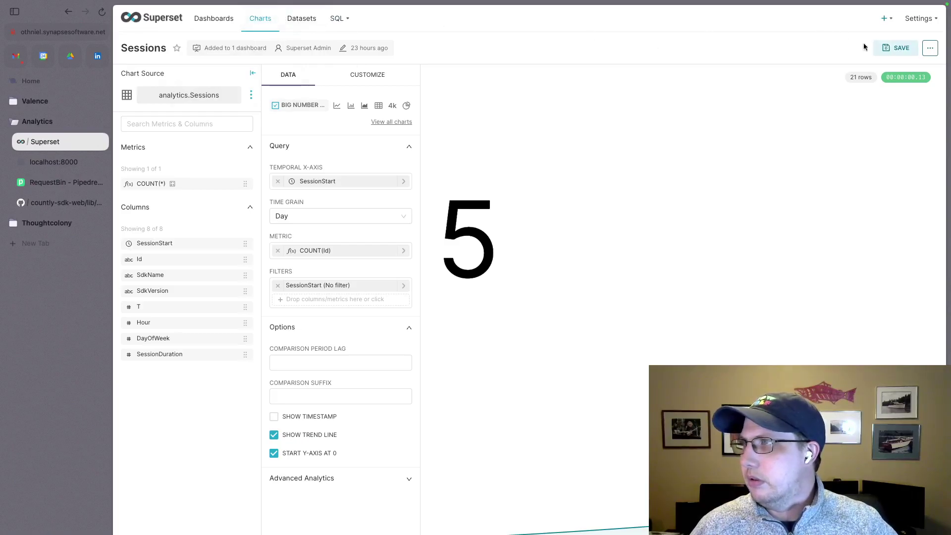
{"action": "left_click", "coordinate": [260, 20]}
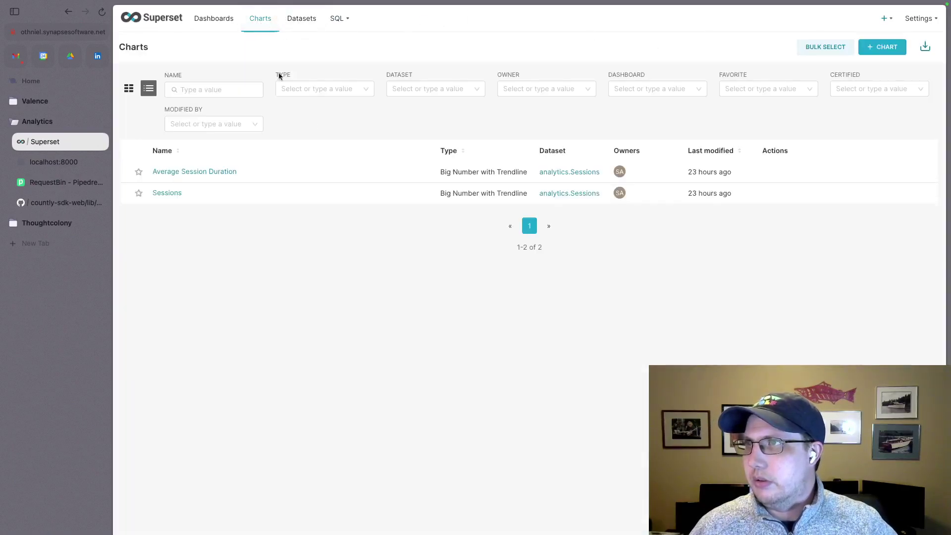
Step: Start a new chart and browse the KPI and Ranking chart categories
{"action": "left_click", "coordinate": [879, 47]}
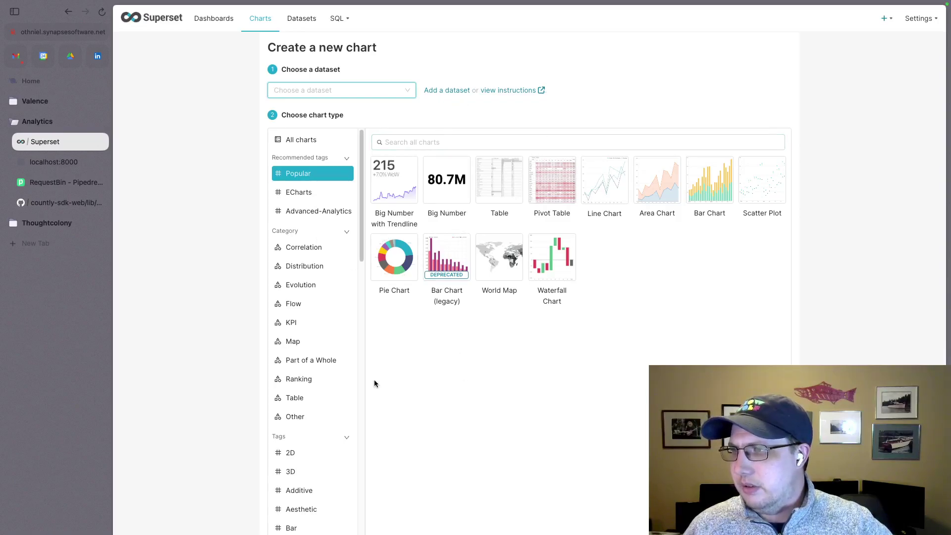
{"action": "scroll", "coordinate": [327, 367], "scroll_direction": "down", "scroll_amount": 5}
{"action": "scroll", "coordinate": [328, 367], "scroll_direction": "up", "scroll_amount": 4}
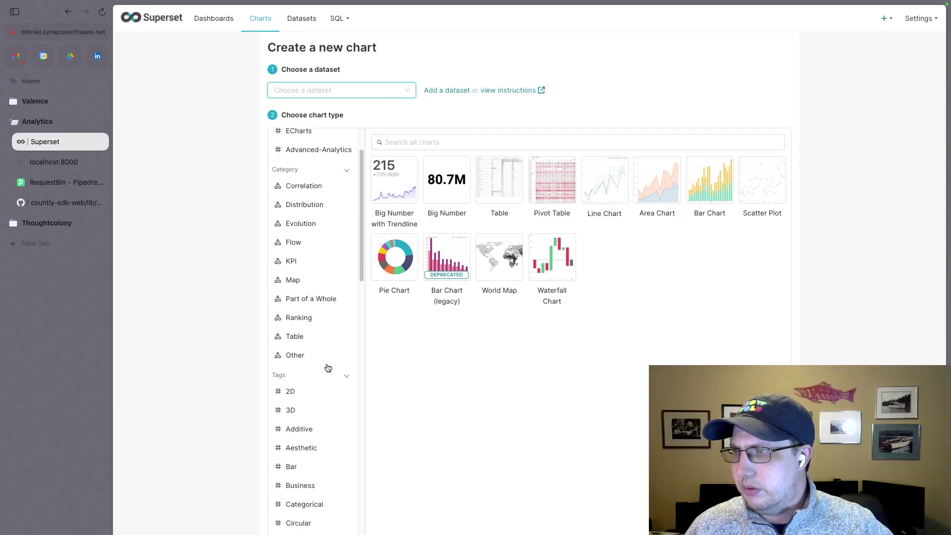
{"action": "scroll", "coordinate": [328, 367], "scroll_direction": "up", "scroll_amount": 2}
{"action": "left_click", "coordinate": [299, 323]}
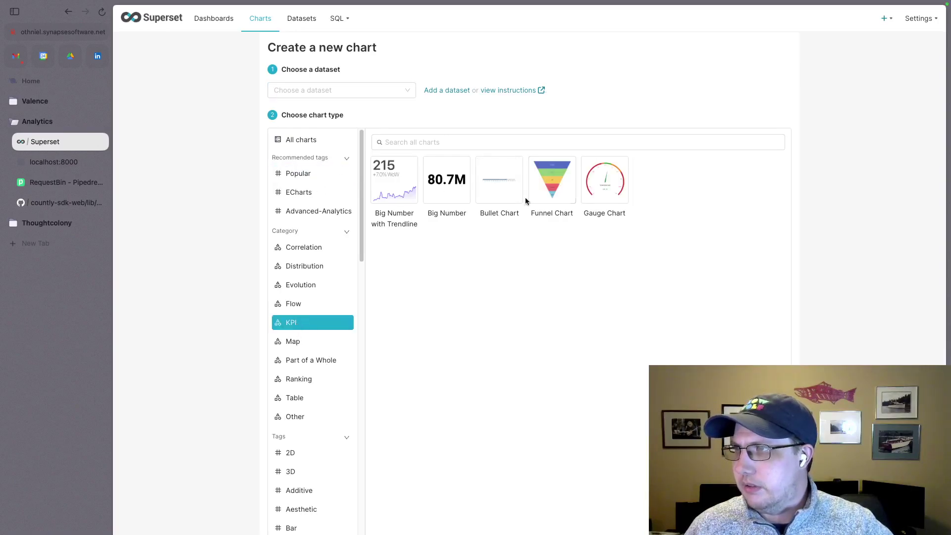
{"action": "left_click", "coordinate": [309, 379]}
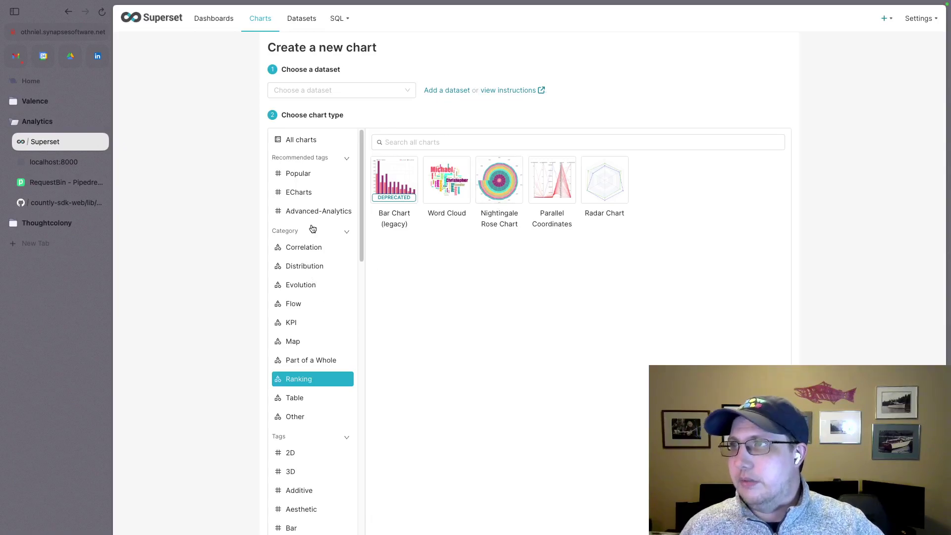
Step: Show all chart types, read the Sankey Diagram description, then go to Dashboards
{"action": "left_click", "coordinate": [305, 141]}
{"action": "scroll", "coordinate": [542, 270], "scroll_direction": "down", "scroll_amount": 5}
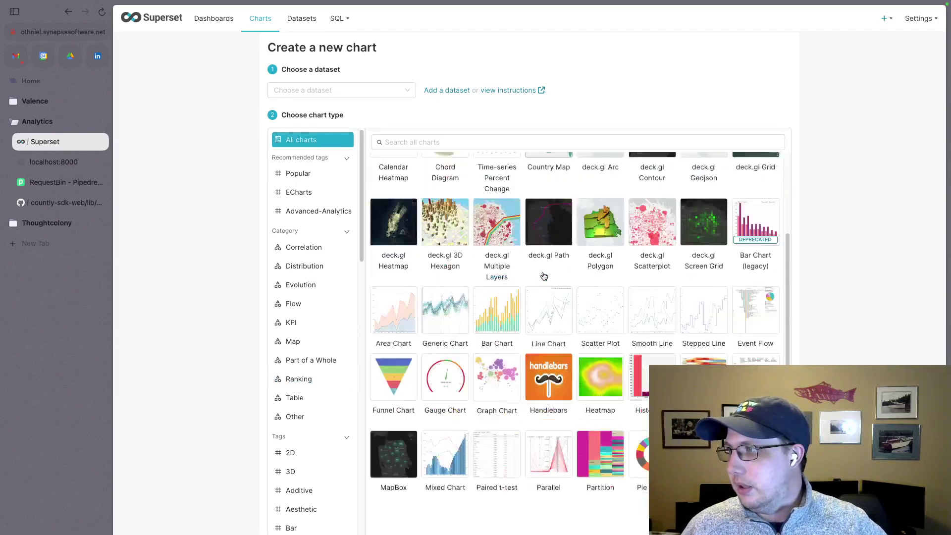
{"action": "scroll", "coordinate": [544, 272], "scroll_direction": "up", "scroll_amount": 5}
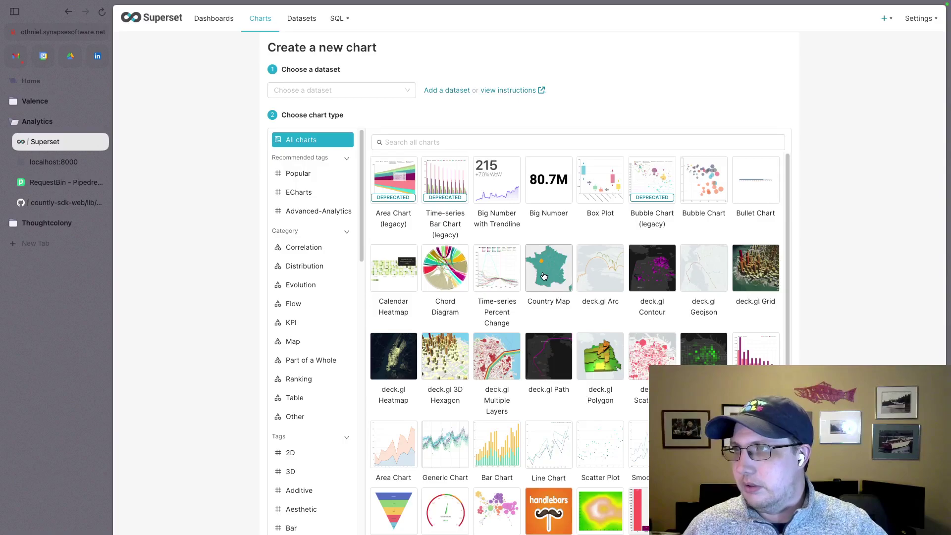
{"action": "scroll", "coordinate": [543, 276], "scroll_direction": "down", "scroll_amount": 5}
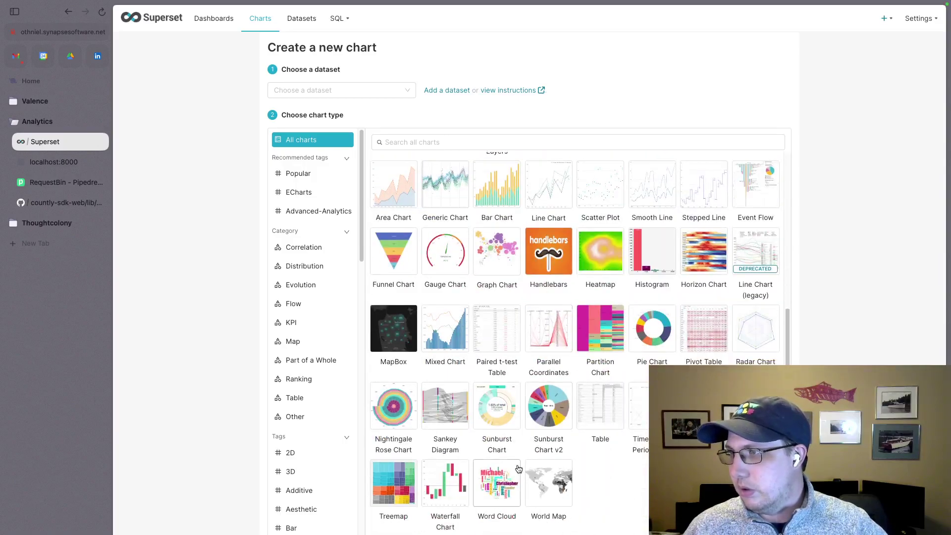
{"action": "left_click", "coordinate": [452, 417]}
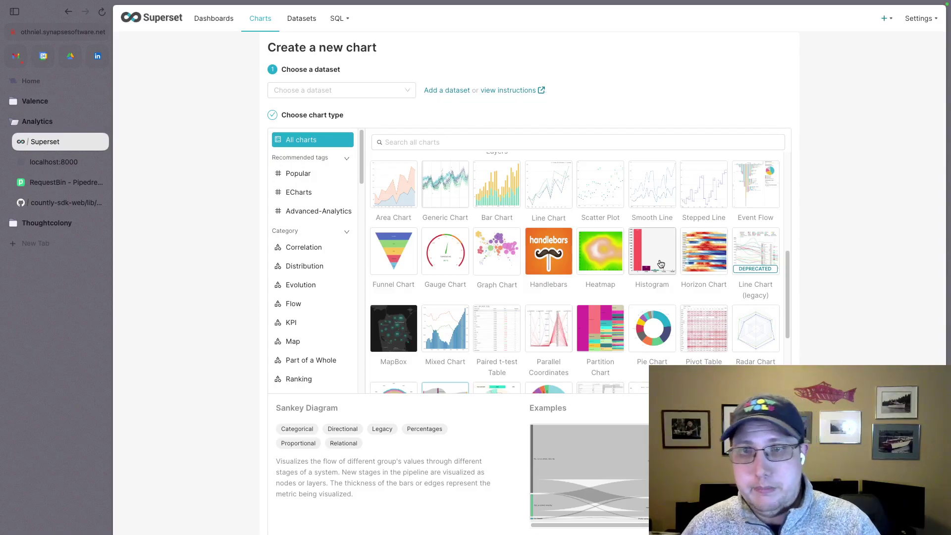
{"action": "left_click", "coordinate": [214, 20]}
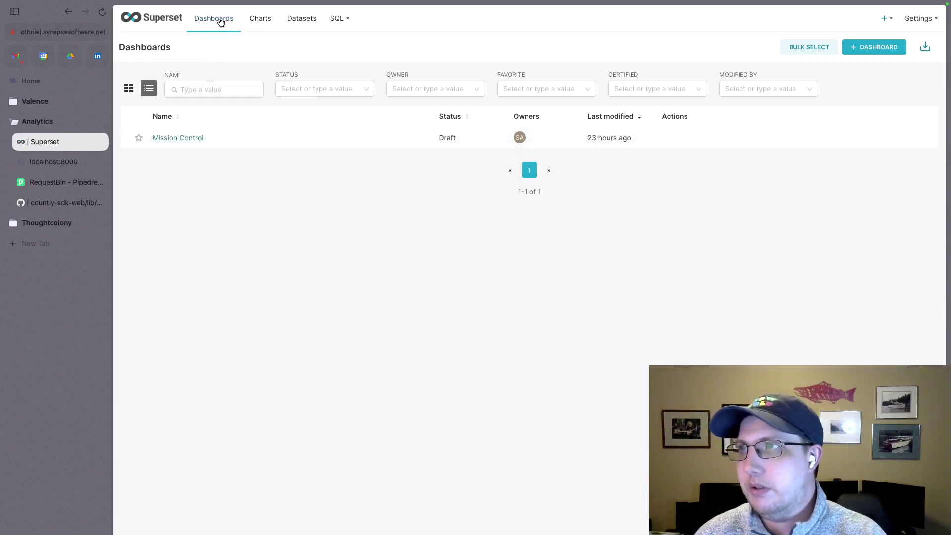
Step: Reopen the Mission Control dashboard, then the Datasets list with the Sessions dataset
{"action": "left_click", "coordinate": [187, 138]}
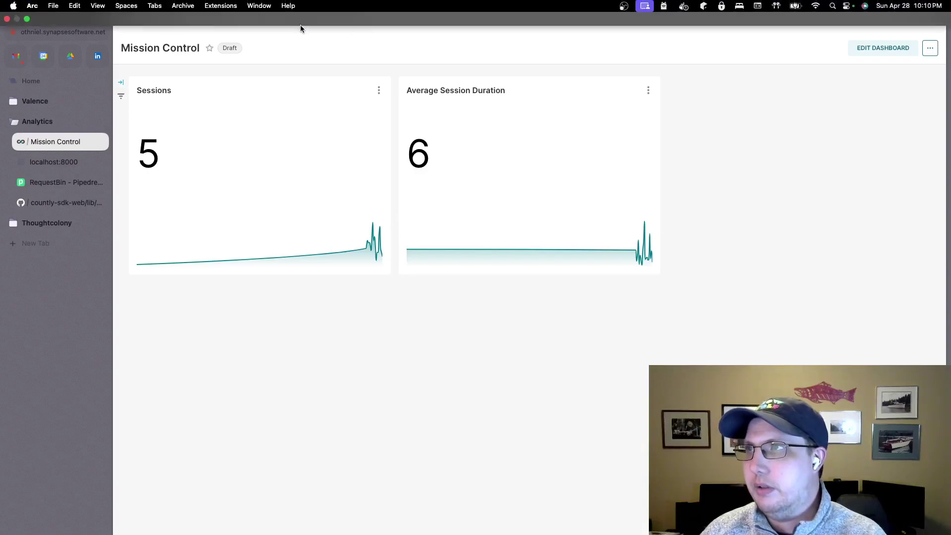
{"action": "left_click", "coordinate": [302, 18]}
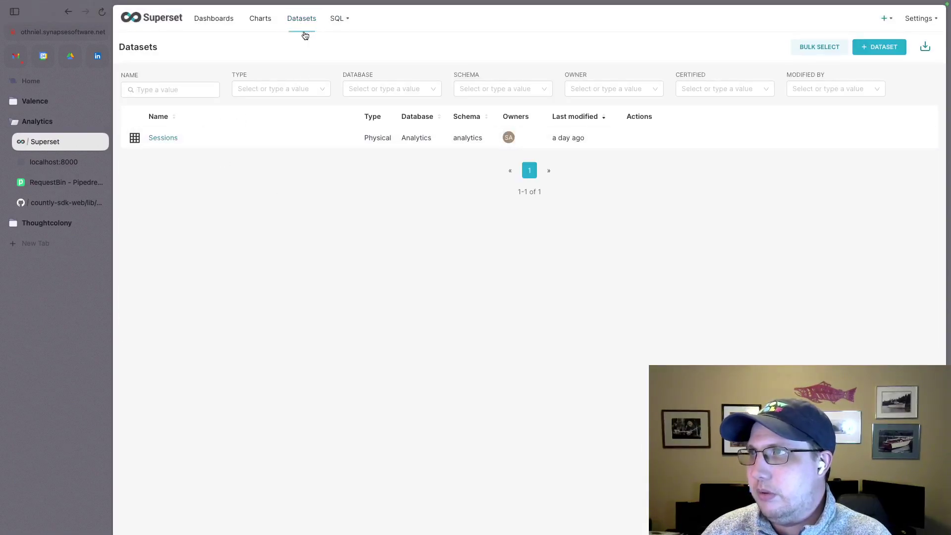
Step: Return to SQL Lab and list the analytics tables, including Sessions, SessionEvents and SessionMetrics
{"action": "mouse_move", "coordinate": [354, 19]}
{"action": "left_click", "coordinate": [341, 40]}
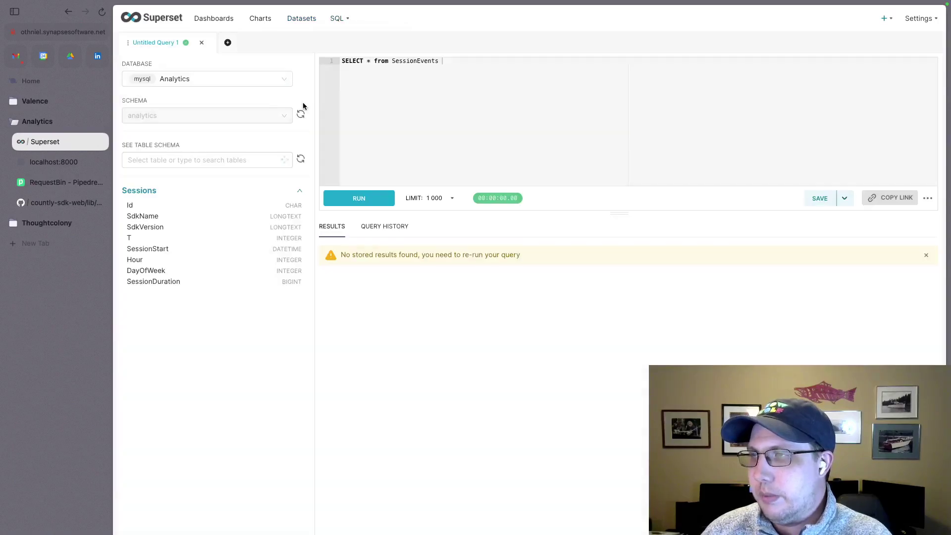
{"action": "left_click", "coordinate": [237, 160]}
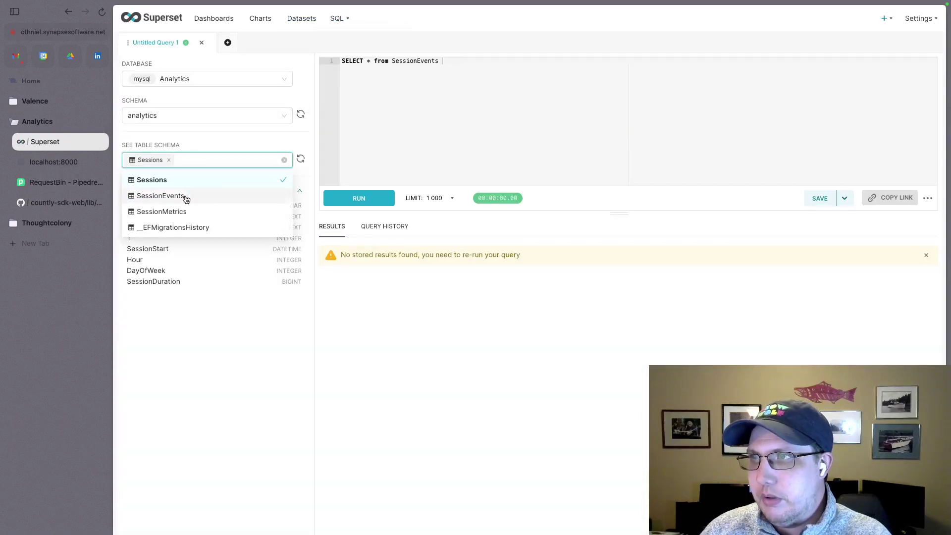